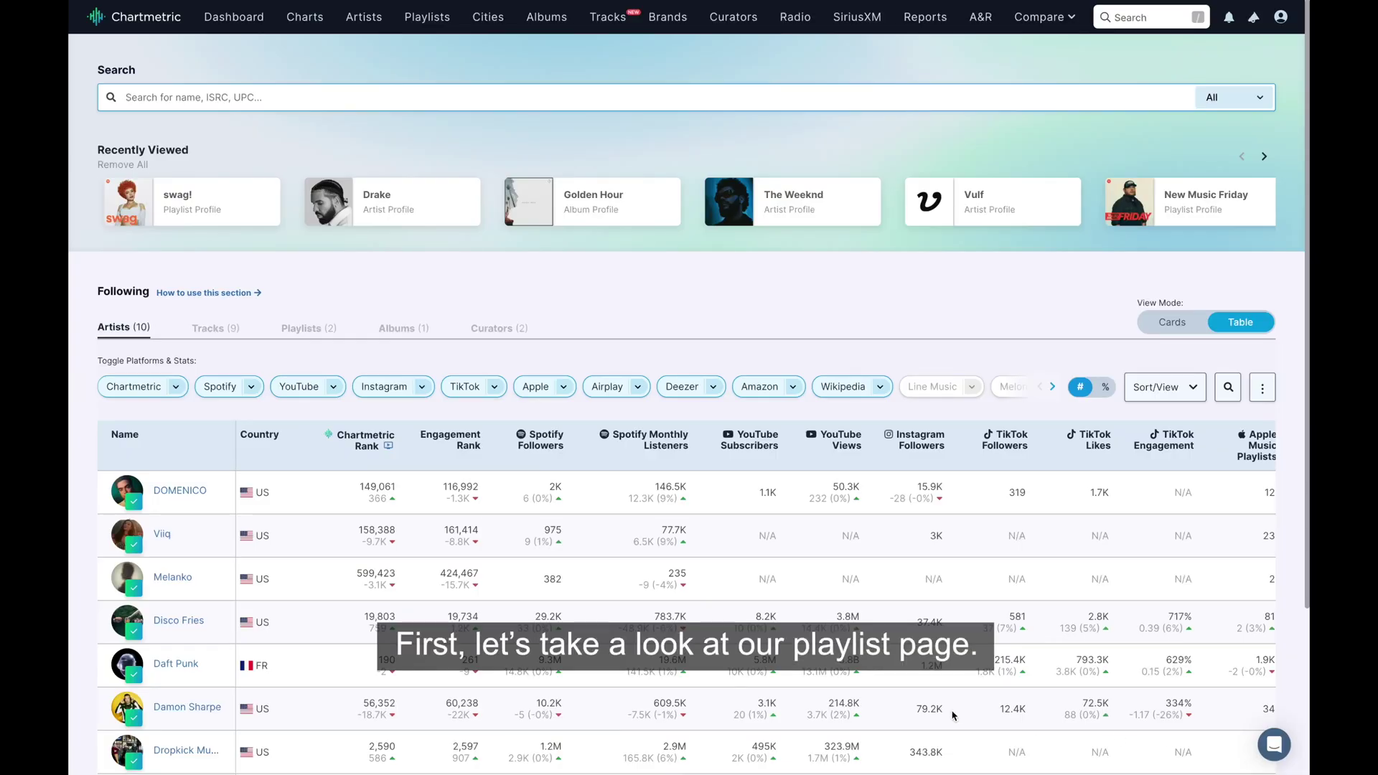
Open the tracked playlists list and scroll through the Most Followed Playlists table and back.
{"action": "left_click", "coordinate": [427, 16]}
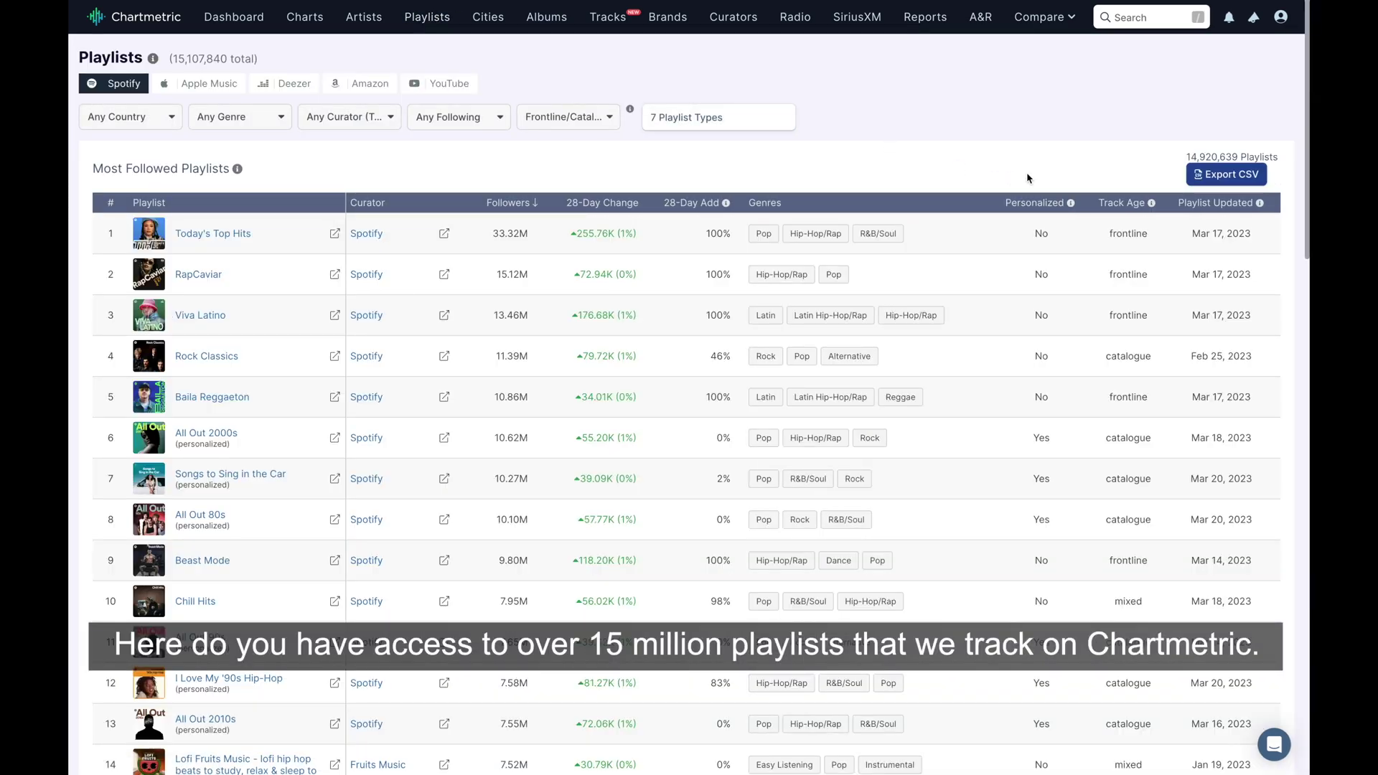
{"action": "scroll", "coordinate": [1027, 178], "scroll_direction": "down", "scroll_amount": 13}
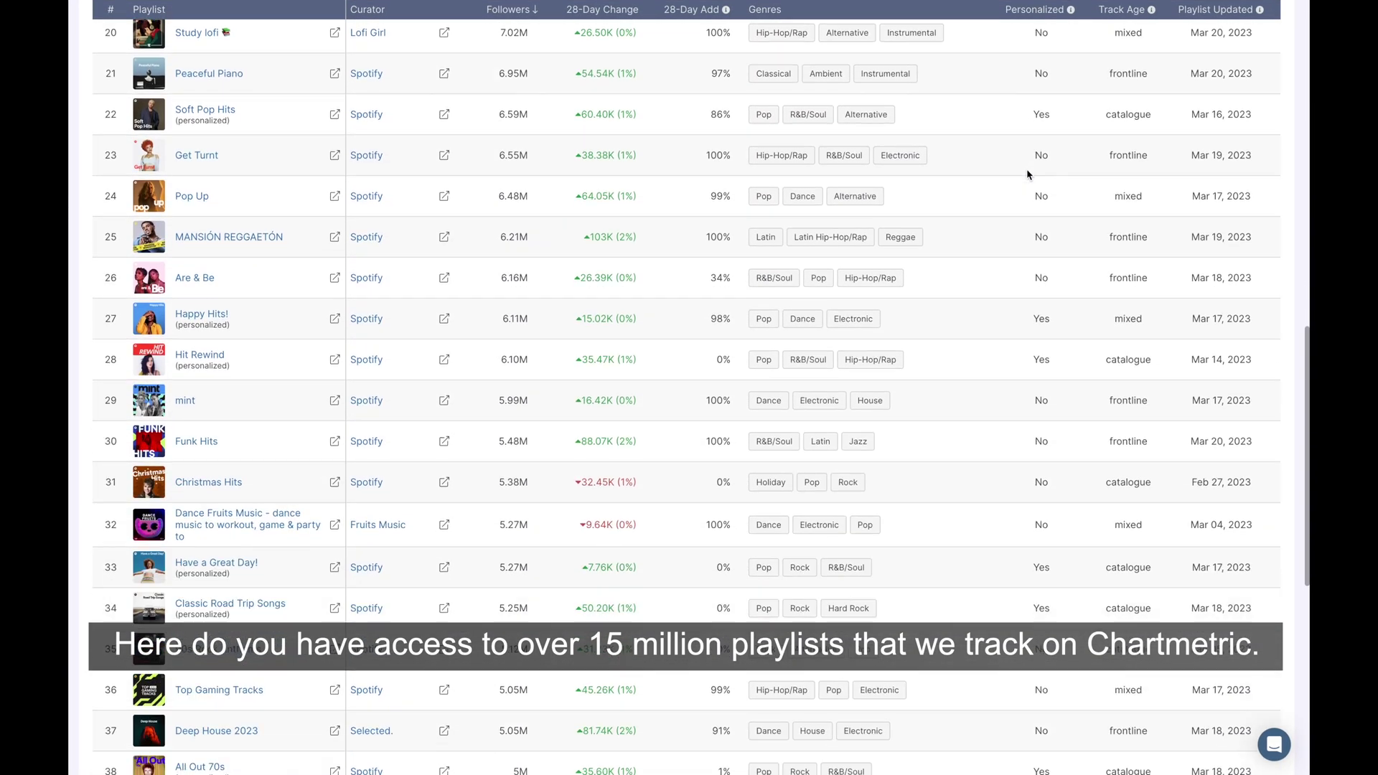
{"action": "scroll", "coordinate": [1028, 174], "scroll_direction": "down", "scroll_amount": 10}
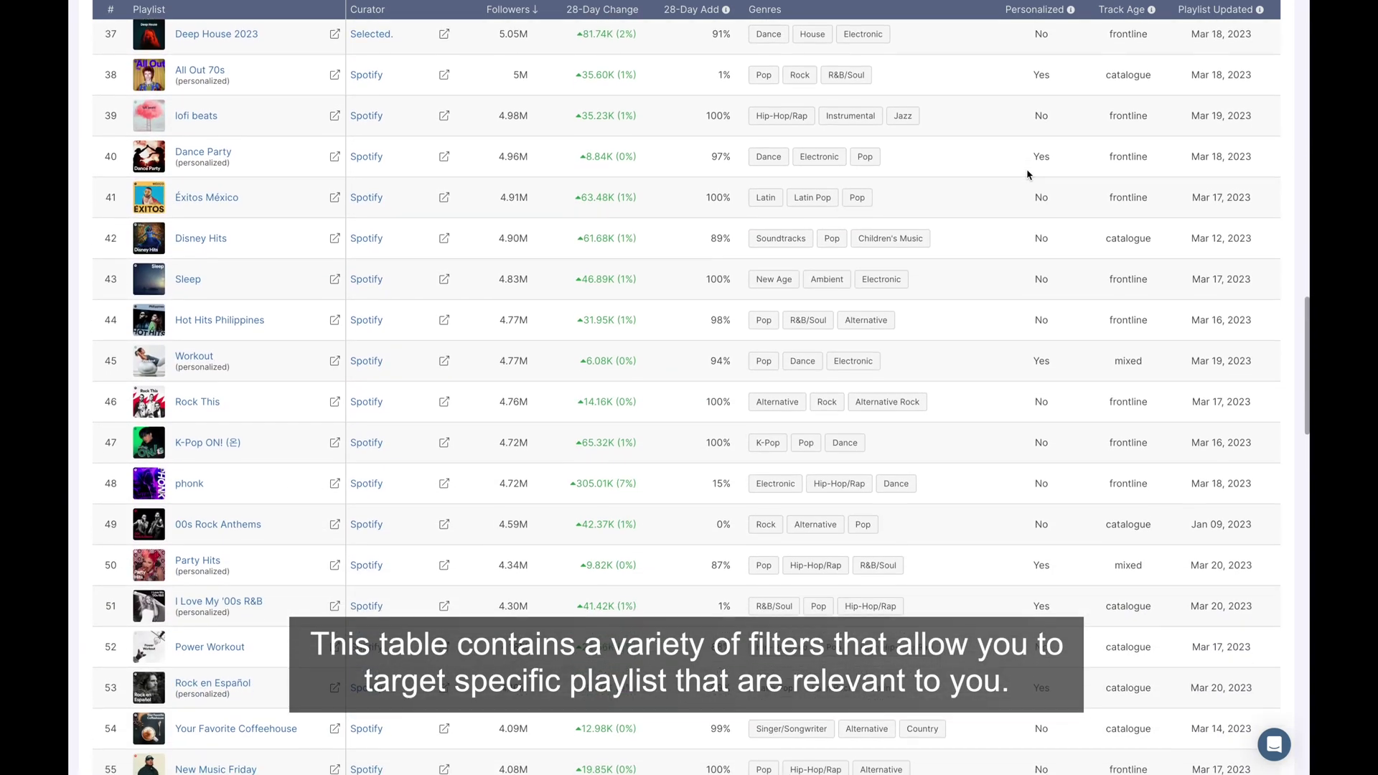
{"action": "scroll", "coordinate": [1027, 174], "scroll_direction": "up", "scroll_amount": 12}
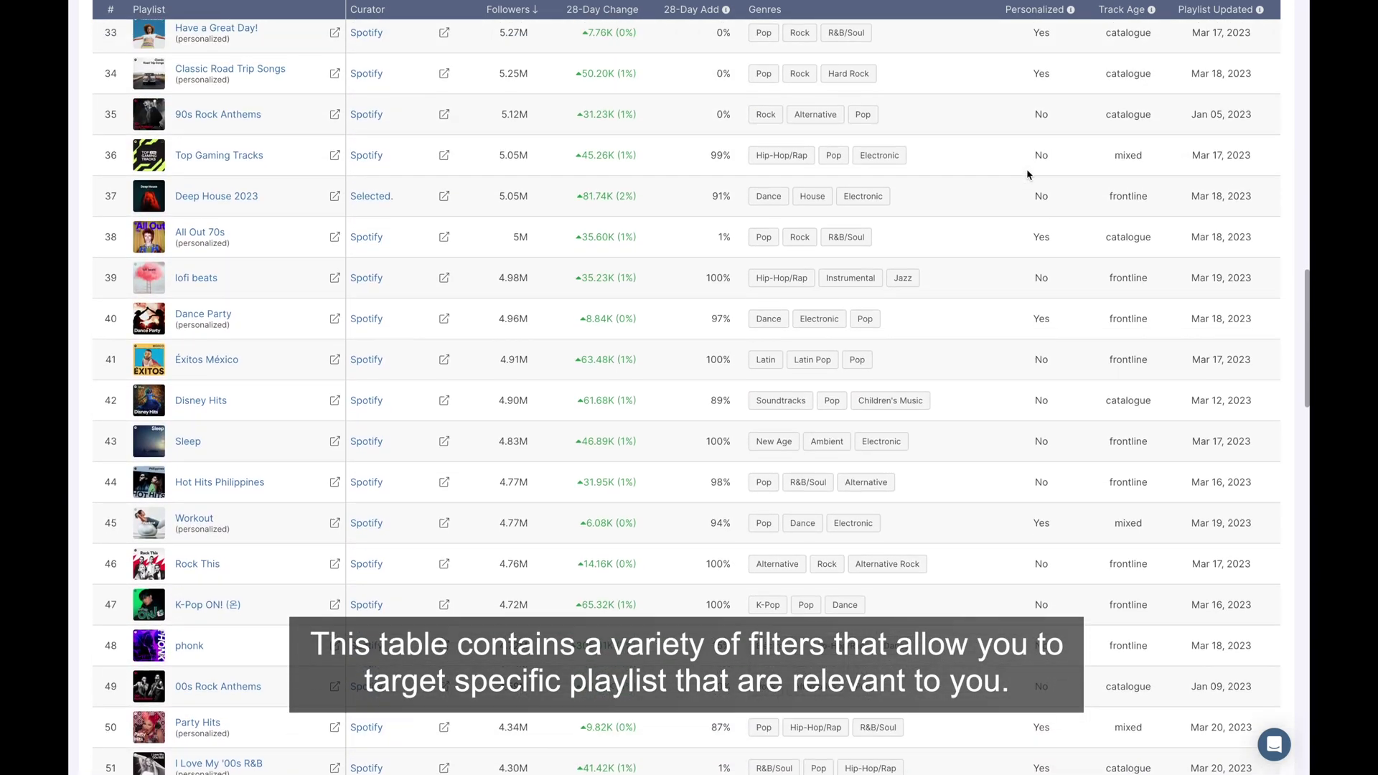
{"action": "scroll", "coordinate": [1027, 174], "scroll_direction": "up", "scroll_amount": 10}
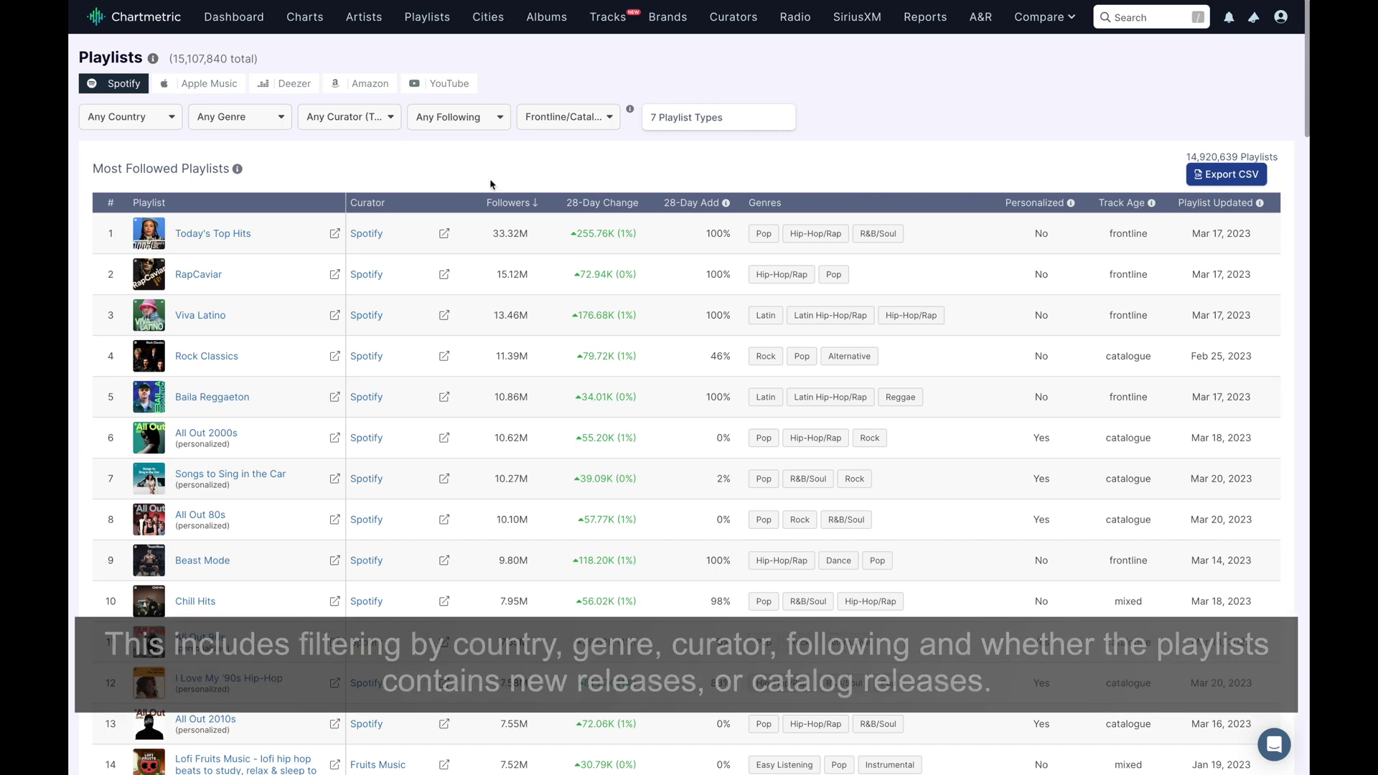
{"action": "left_click", "coordinate": [174, 127]}
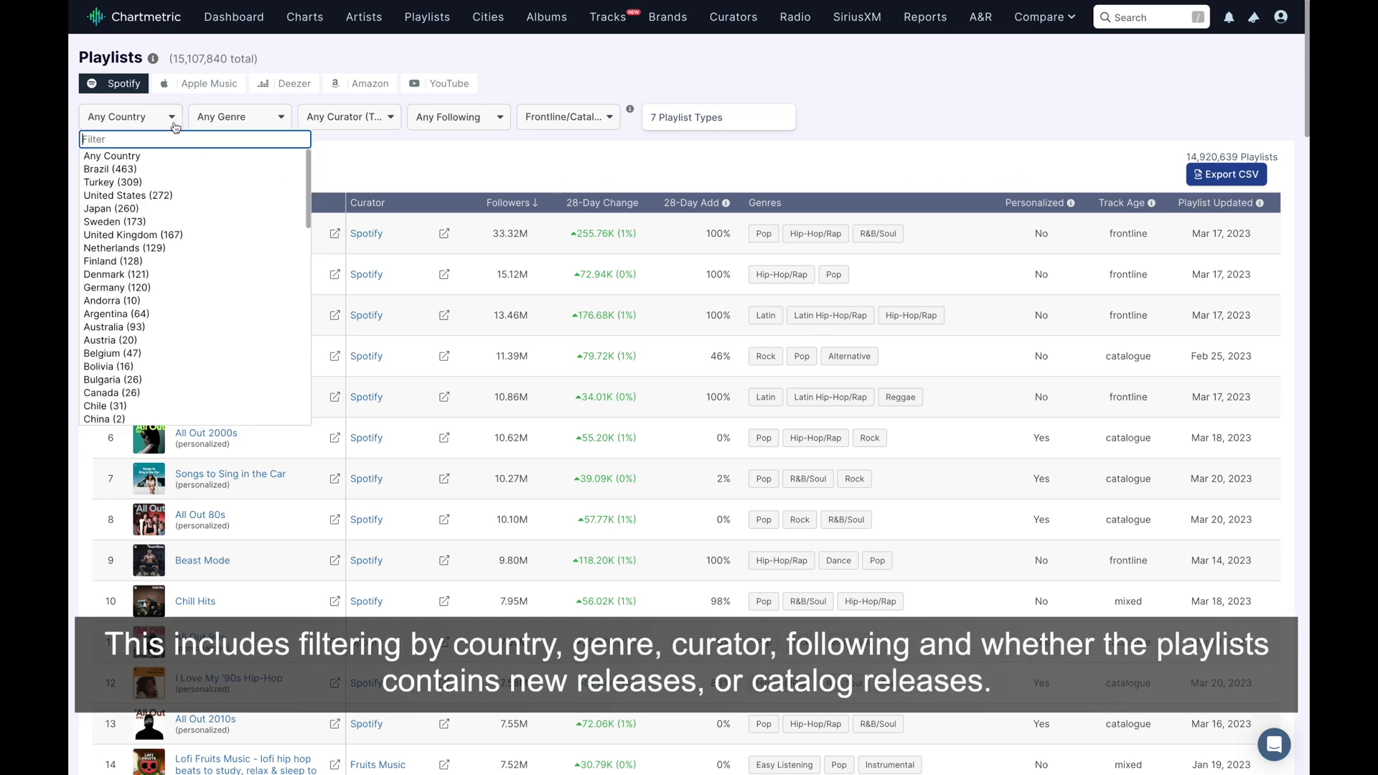
{"action": "left_click", "coordinate": [281, 128]}
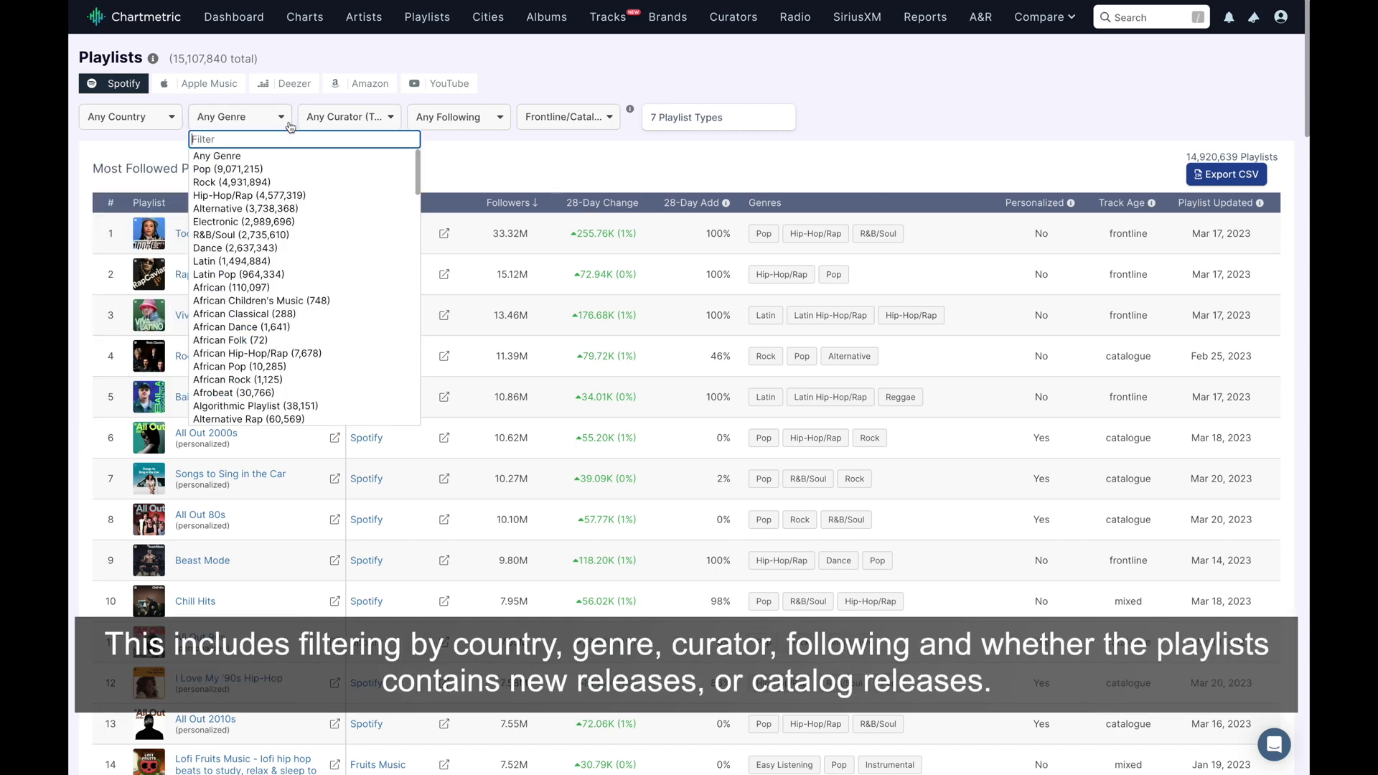
{"action": "left_click", "coordinate": [377, 119]}
{"action": "left_click", "coordinate": [490, 118]}
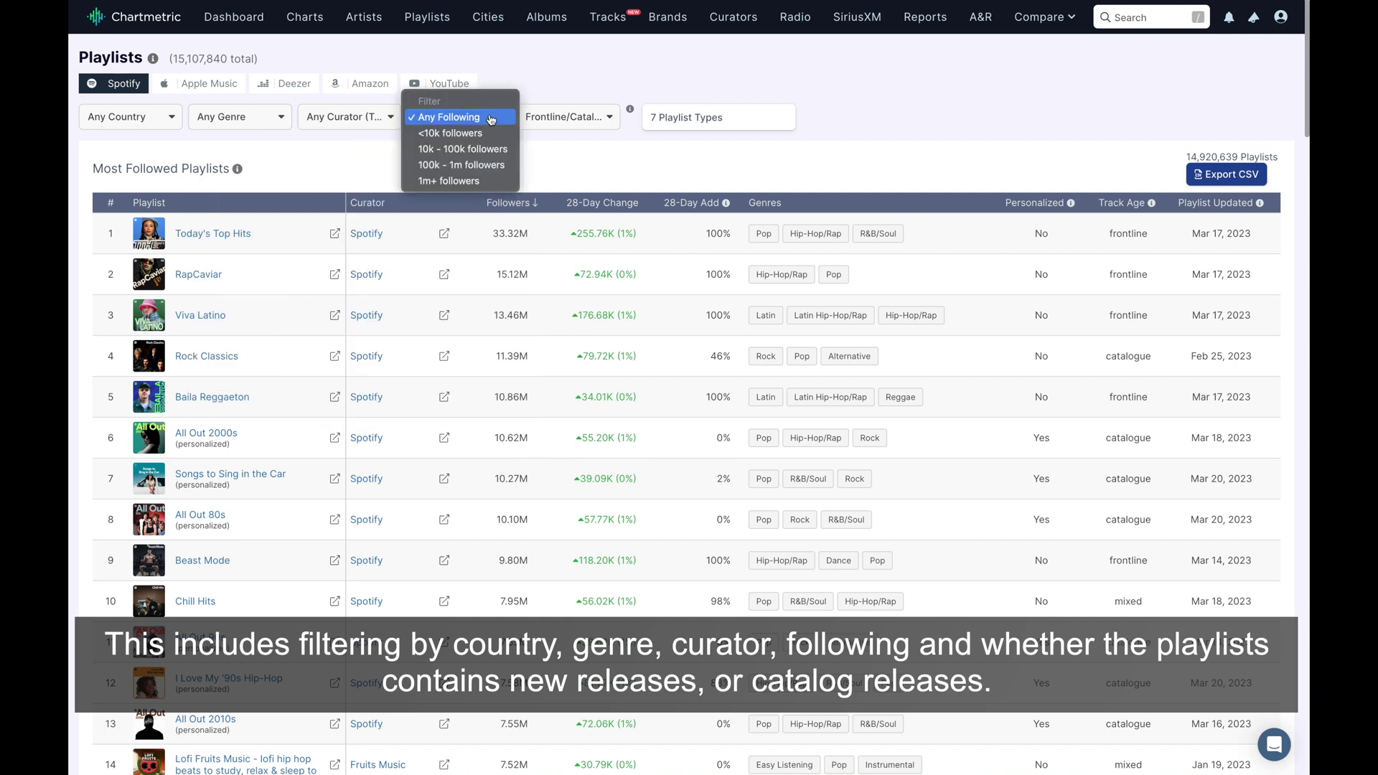
{"action": "left_click", "coordinate": [611, 120]}
{"action": "left_click", "coordinate": [610, 119]}
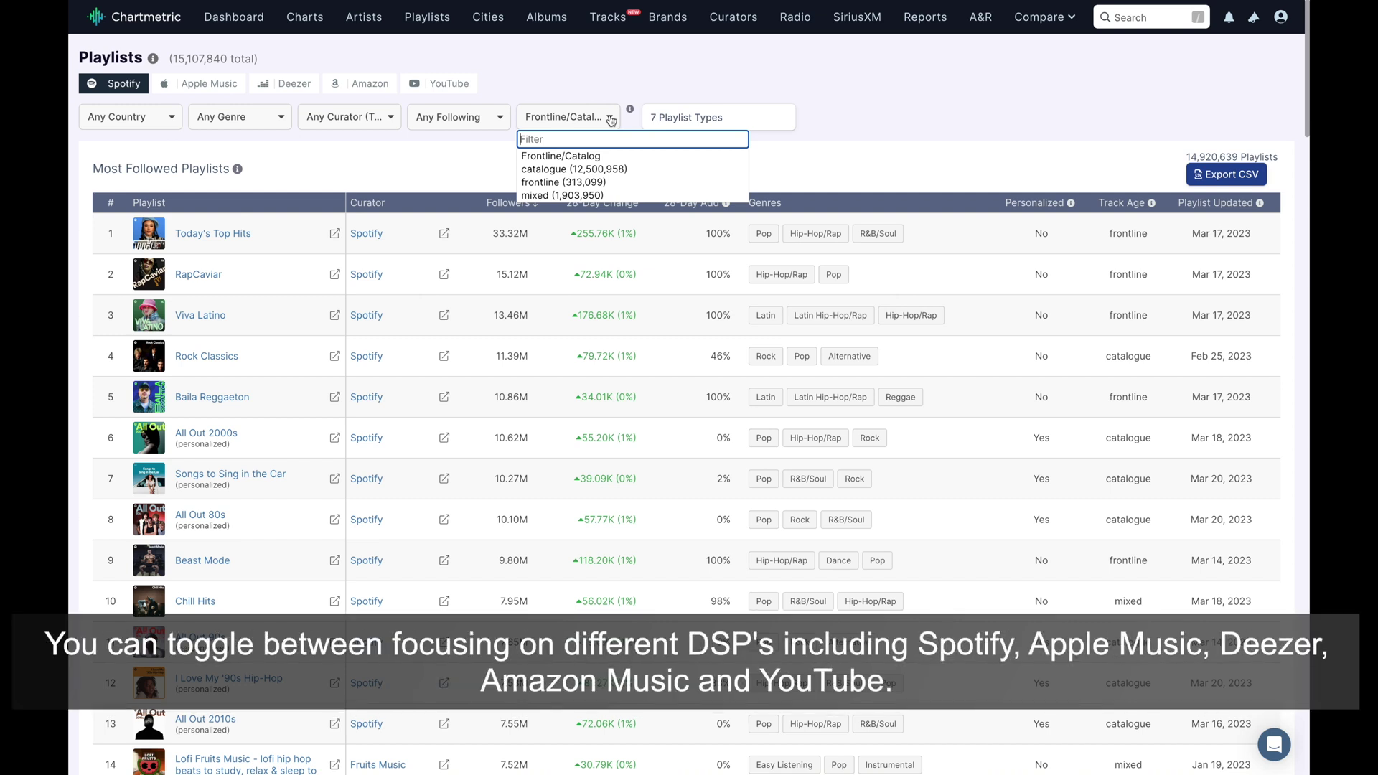
{"action": "left_click", "coordinate": [588, 92]}
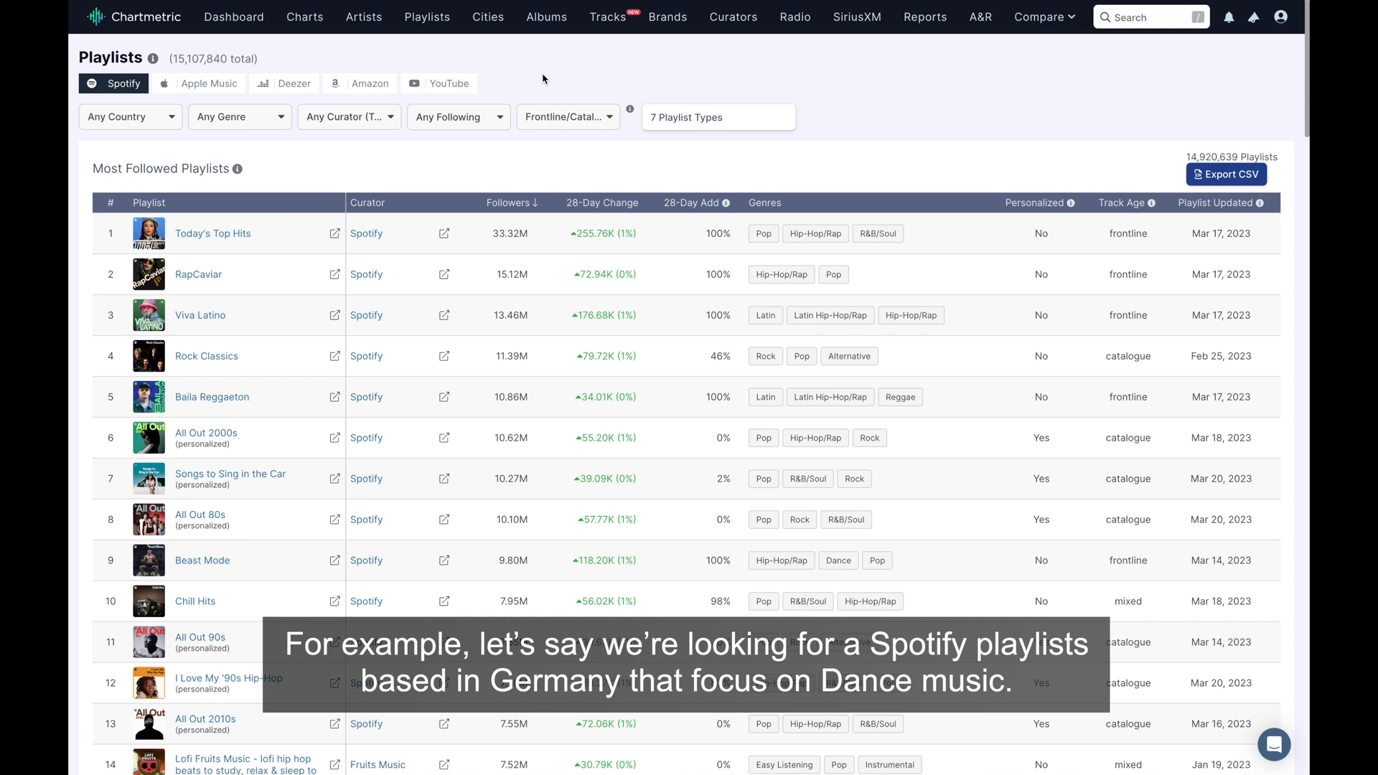
Filter the playlists to Germany and the Dance genre.
{"action": "left_click", "coordinate": [157, 118]}
{"action": "type", "text": "germ"}
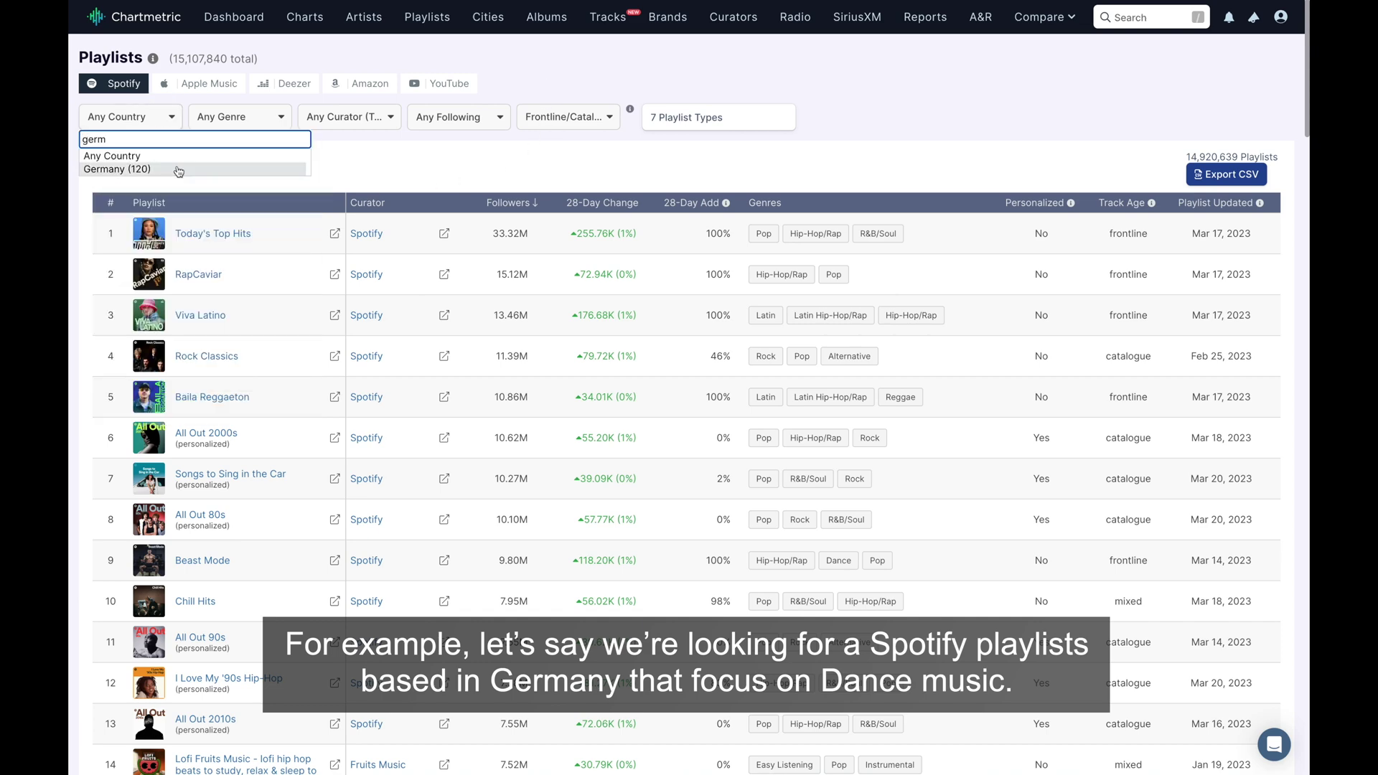
{"action": "left_click", "coordinate": [175, 168]}
{"action": "left_click", "coordinate": [268, 119]}
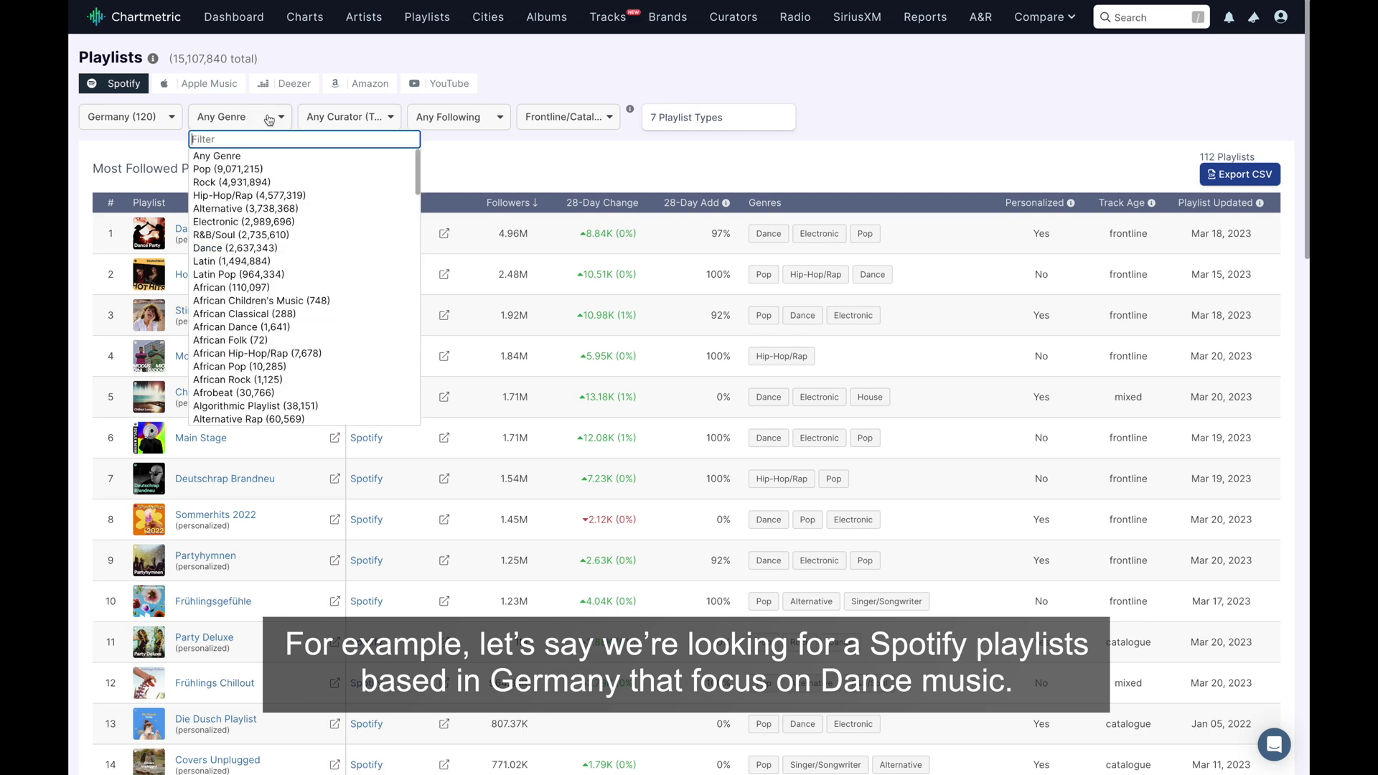
{"action": "left_click", "coordinate": [241, 247]}
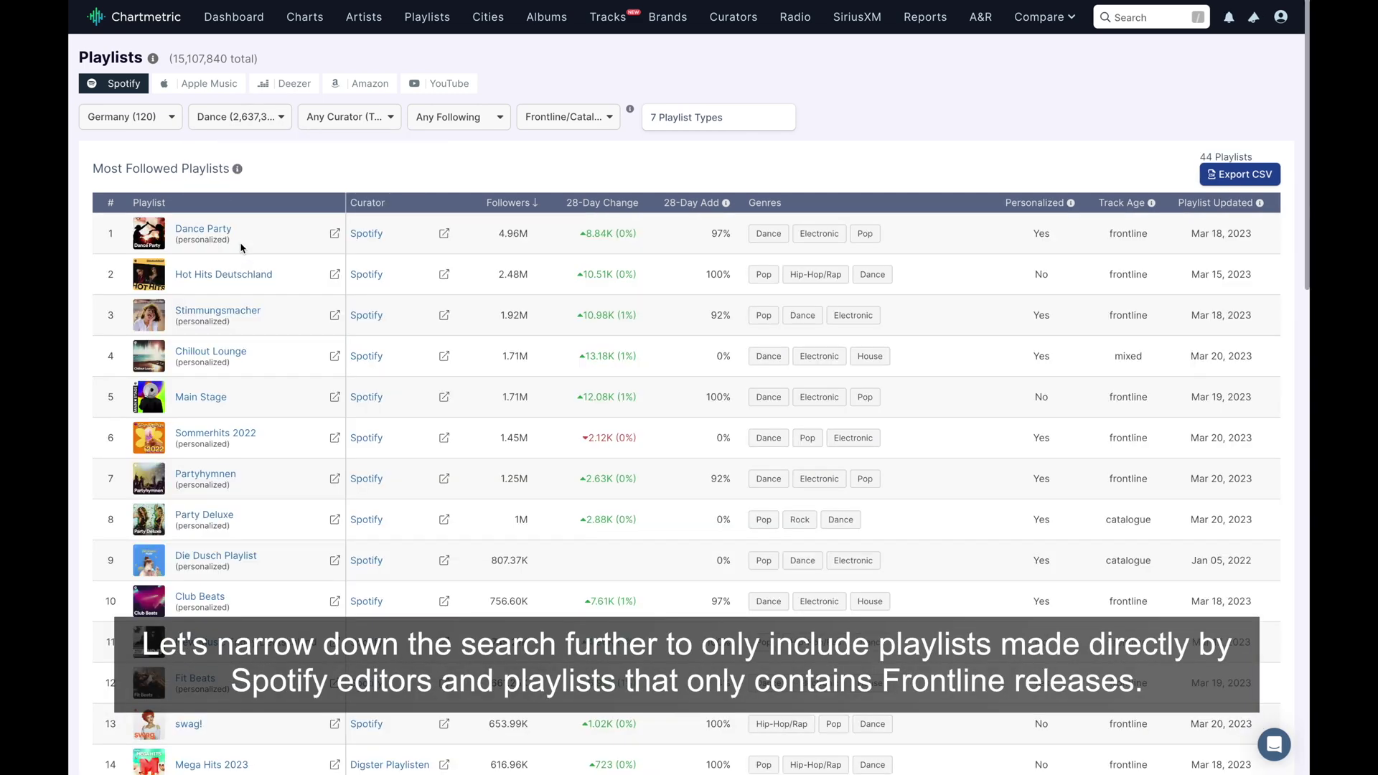
Limit playlist types to Editorial only and releases to frontline.
{"action": "left_click", "coordinate": [736, 132]}
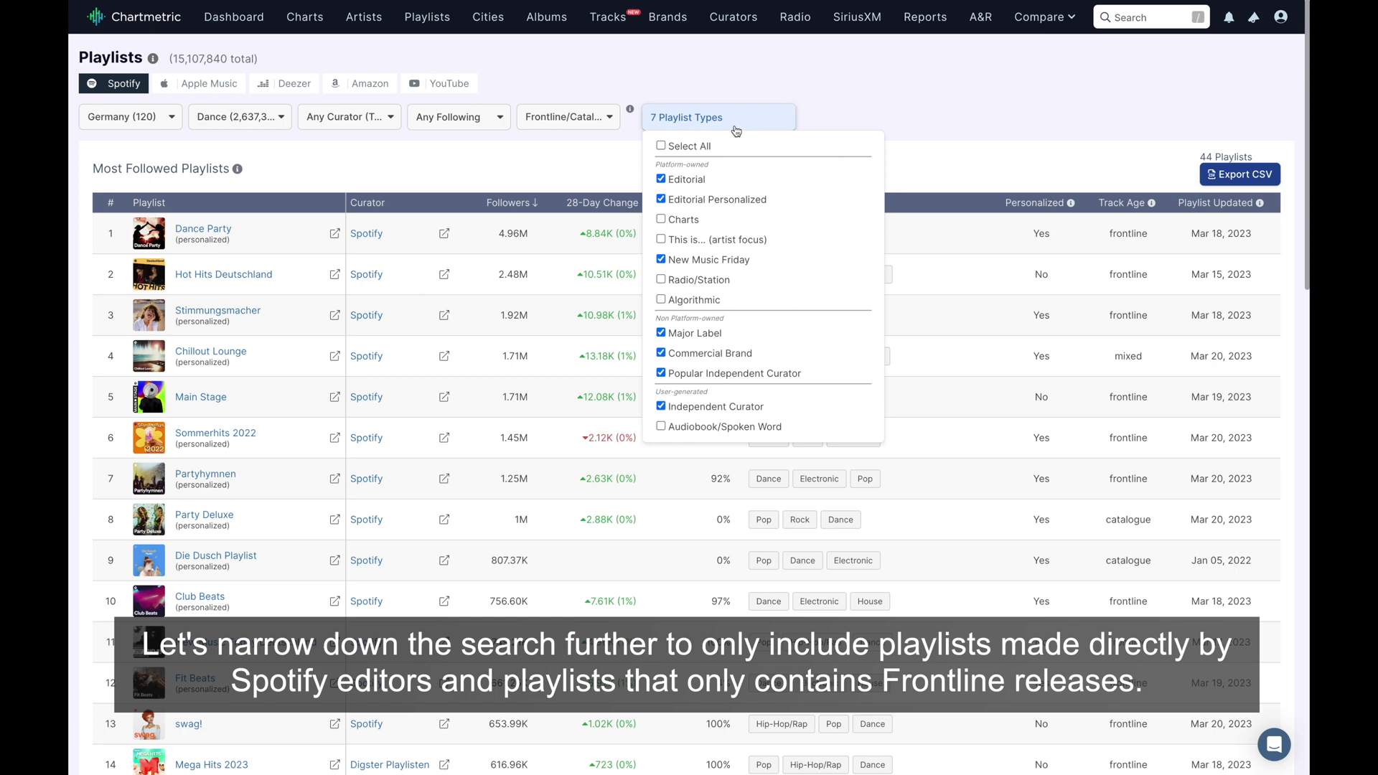
{"action": "left_click", "coordinate": [661, 145]}
{"action": "left_click", "coordinate": [660, 145]}
{"action": "left_click", "coordinate": [661, 179]}
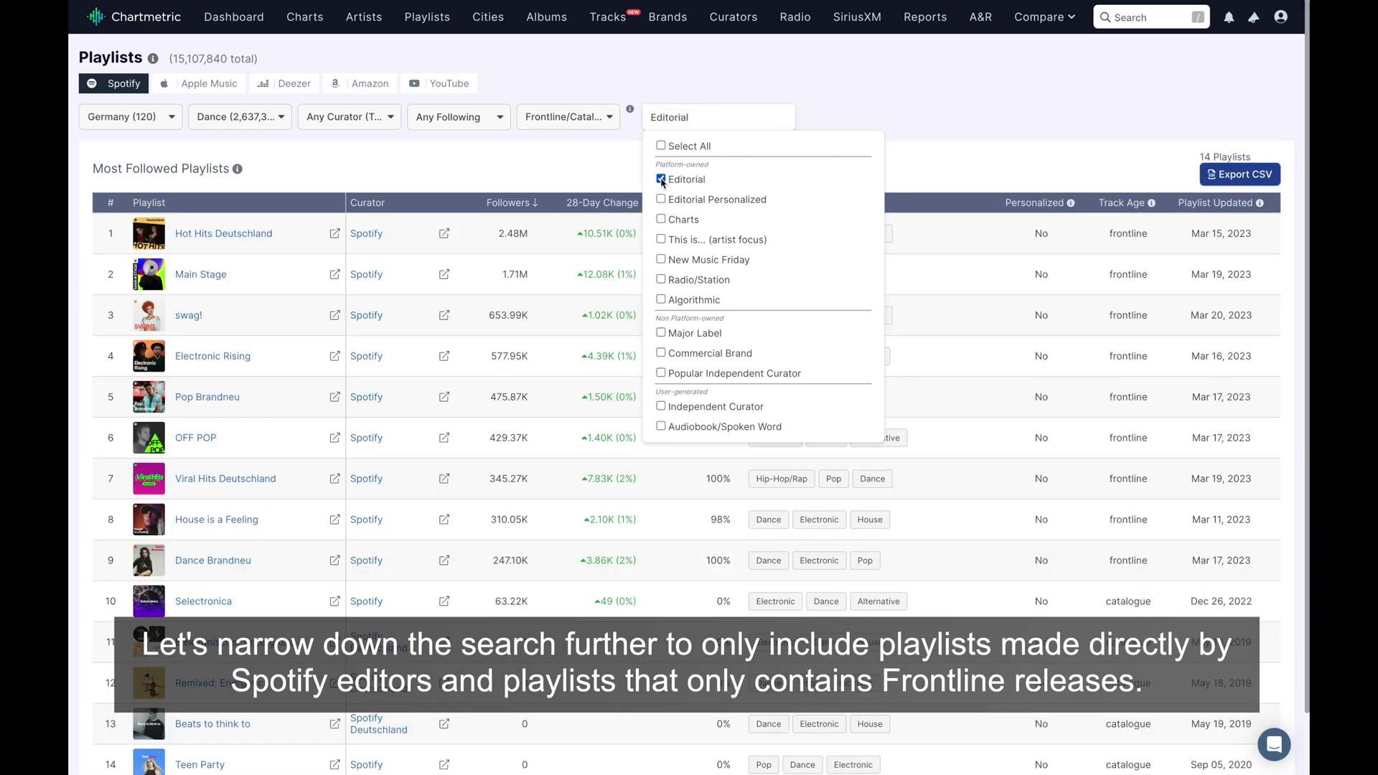
{"action": "left_click", "coordinate": [609, 169]}
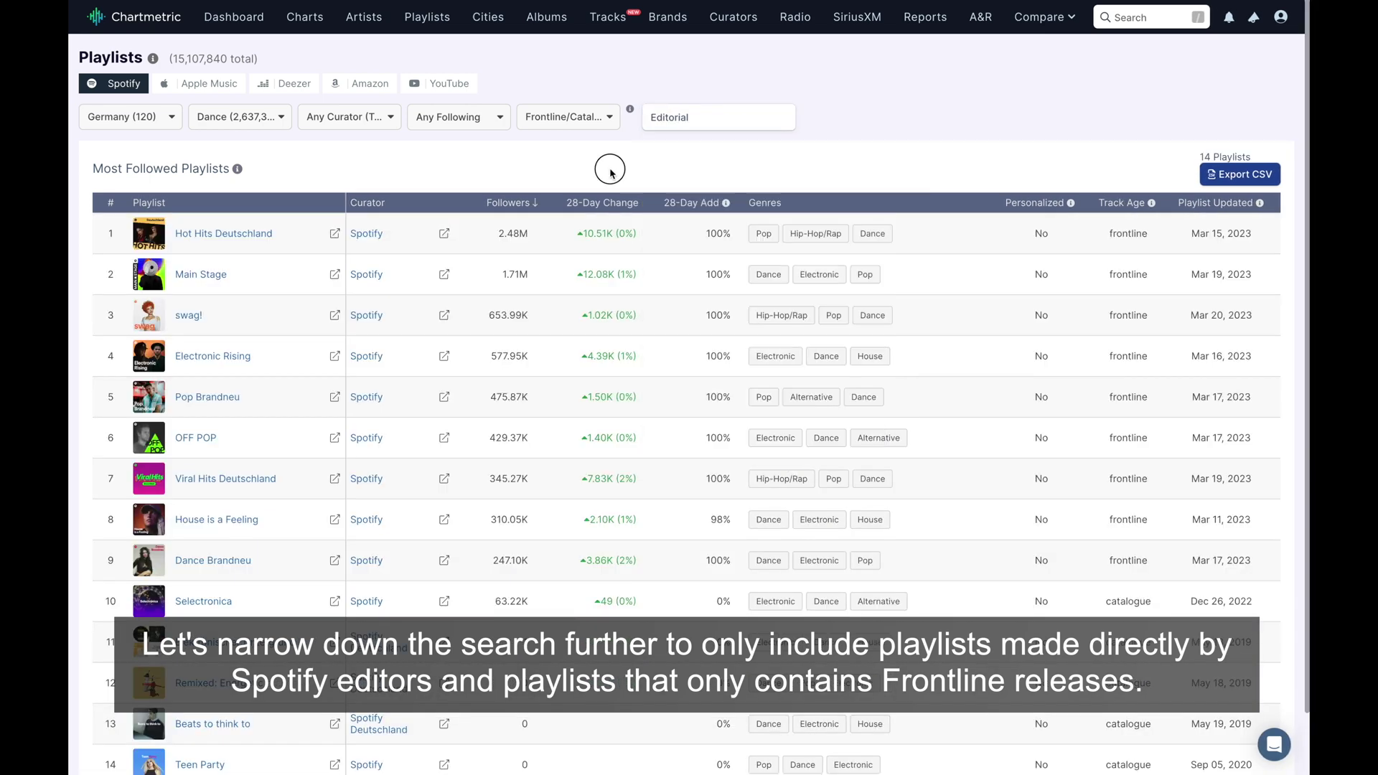
{"action": "left_click", "coordinate": [560, 124]}
{"action": "left_click", "coordinate": [564, 182]}
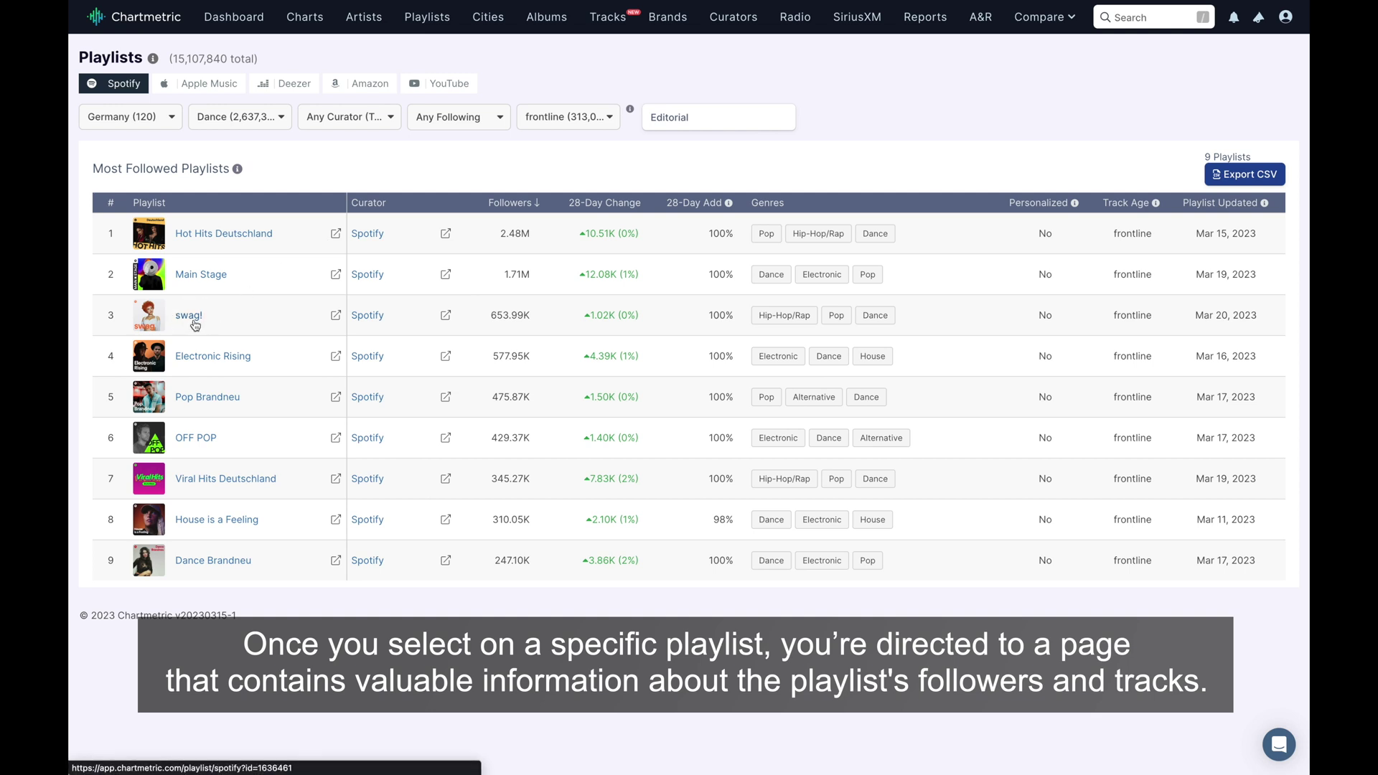
Open the swag! playlist and scroll through its Stats charts to the Tracks section.
{"action": "left_click", "coordinate": [190, 317]}
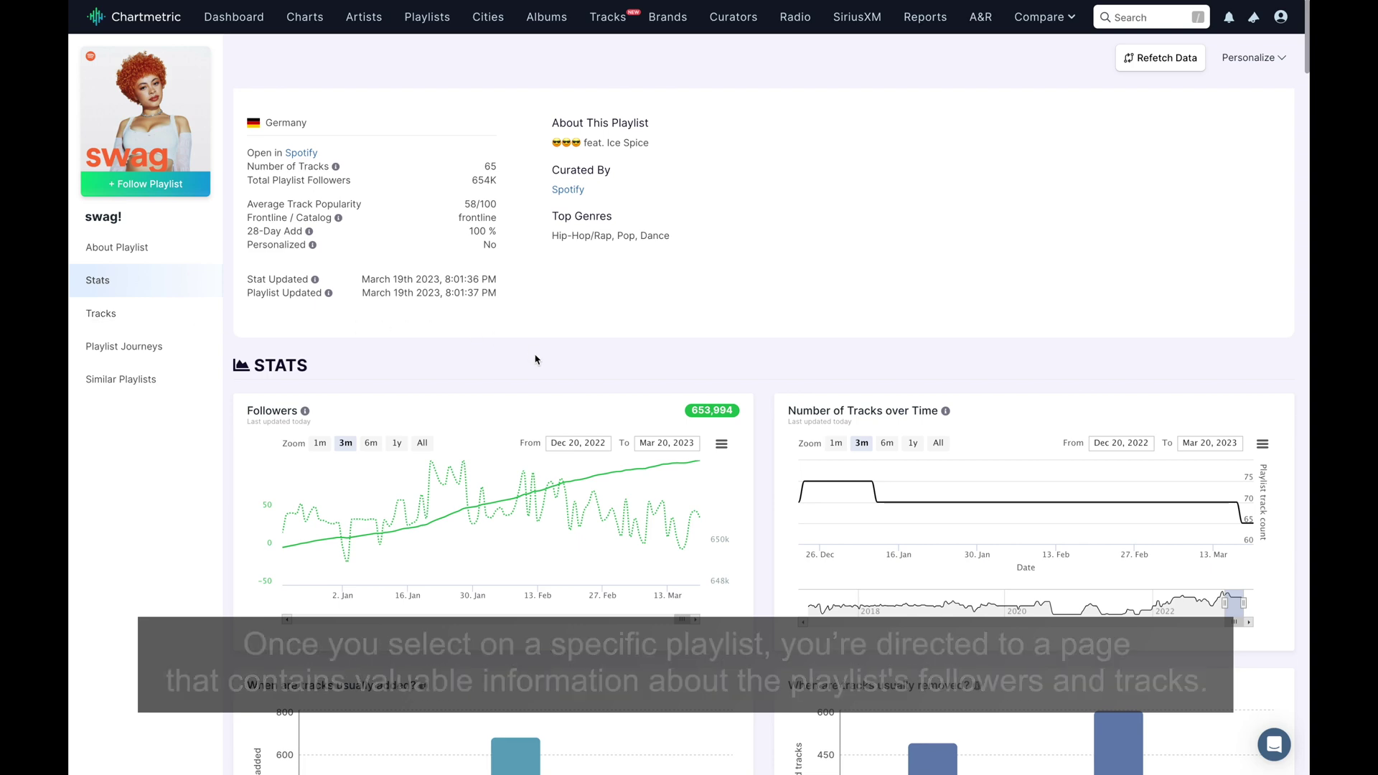
{"action": "scroll", "coordinate": [534, 359], "scroll_direction": "down", "scroll_amount": 1}
{"action": "scroll", "coordinate": [534, 359], "scroll_direction": "down", "scroll_amount": 2}
{"action": "scroll", "coordinate": [534, 359], "scroll_direction": "down", "scroll_amount": 5}
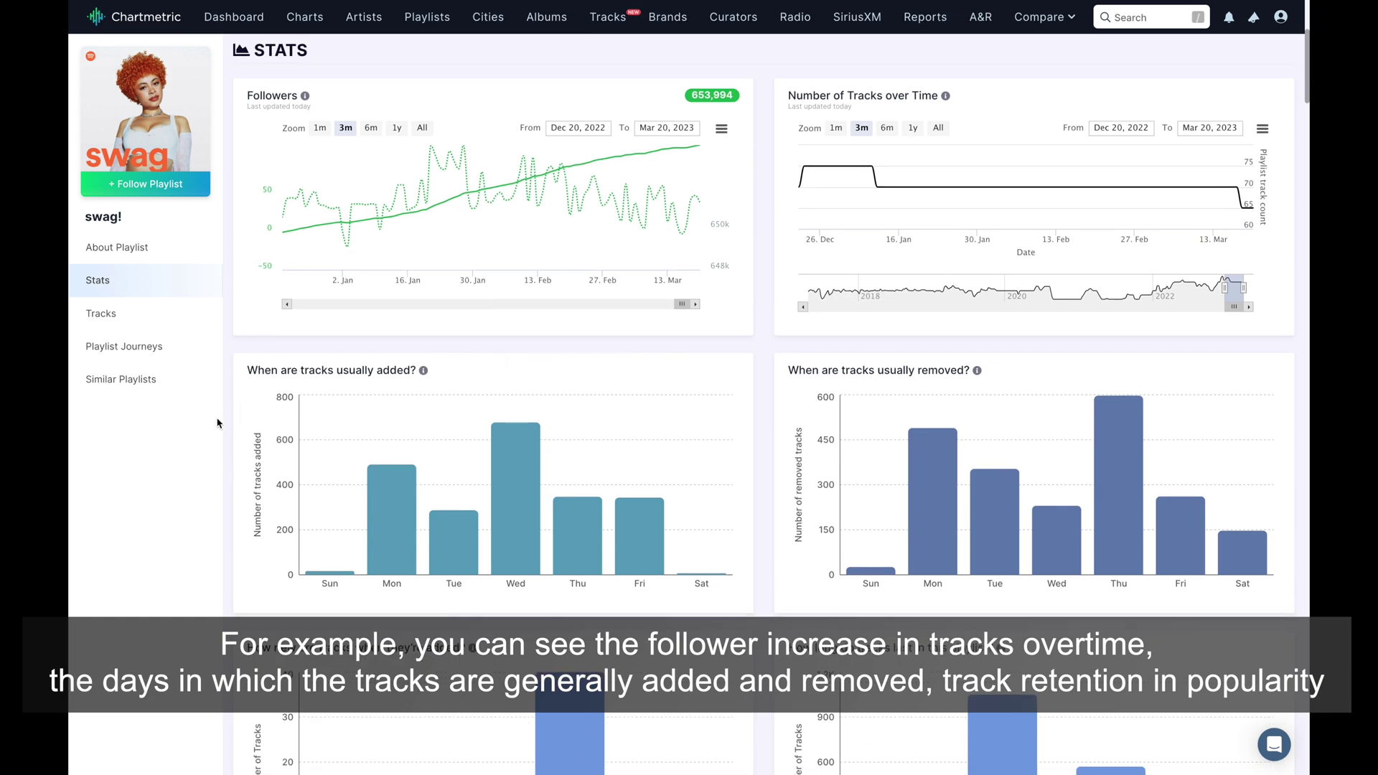
{"action": "scroll", "coordinate": [218, 423], "scroll_direction": "down", "scroll_amount": 5}
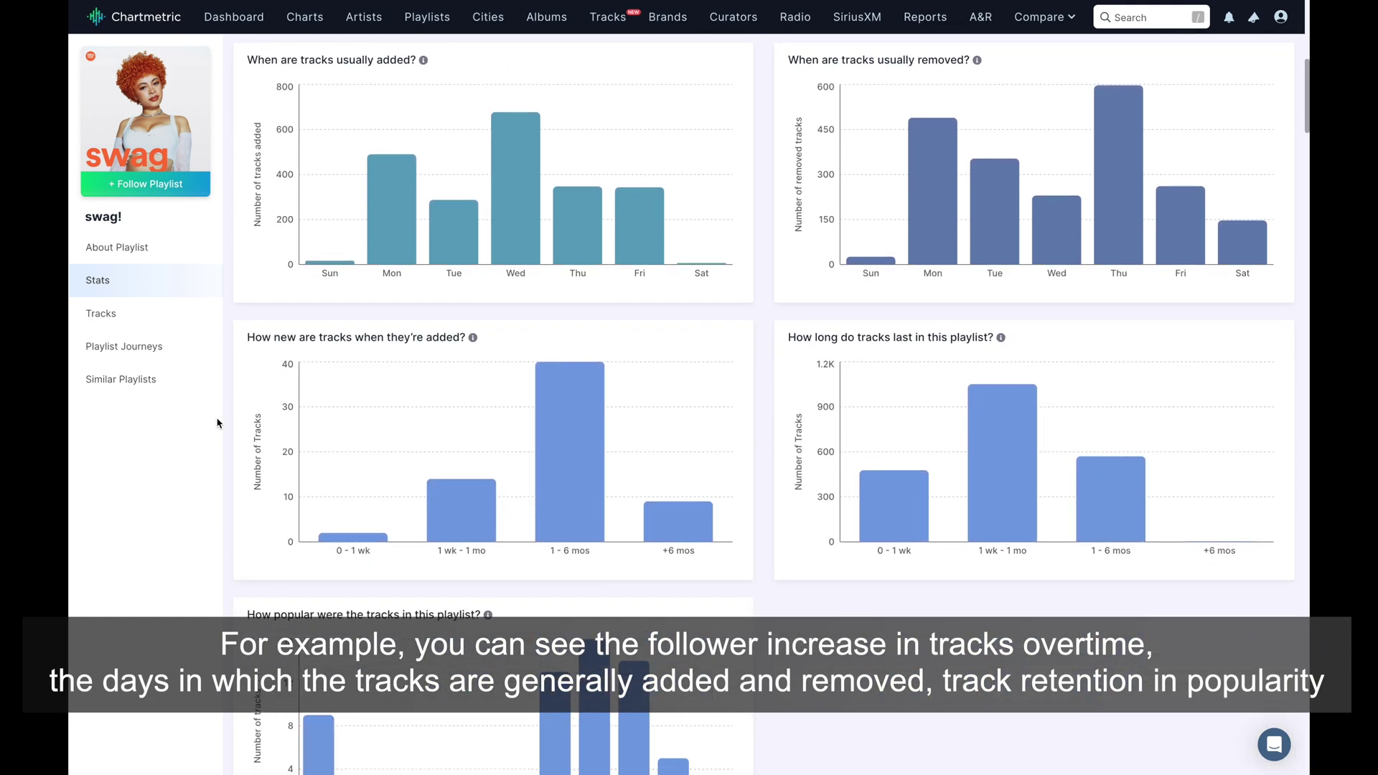
{"action": "scroll", "coordinate": [217, 423], "scroll_direction": "down", "scroll_amount": 4}
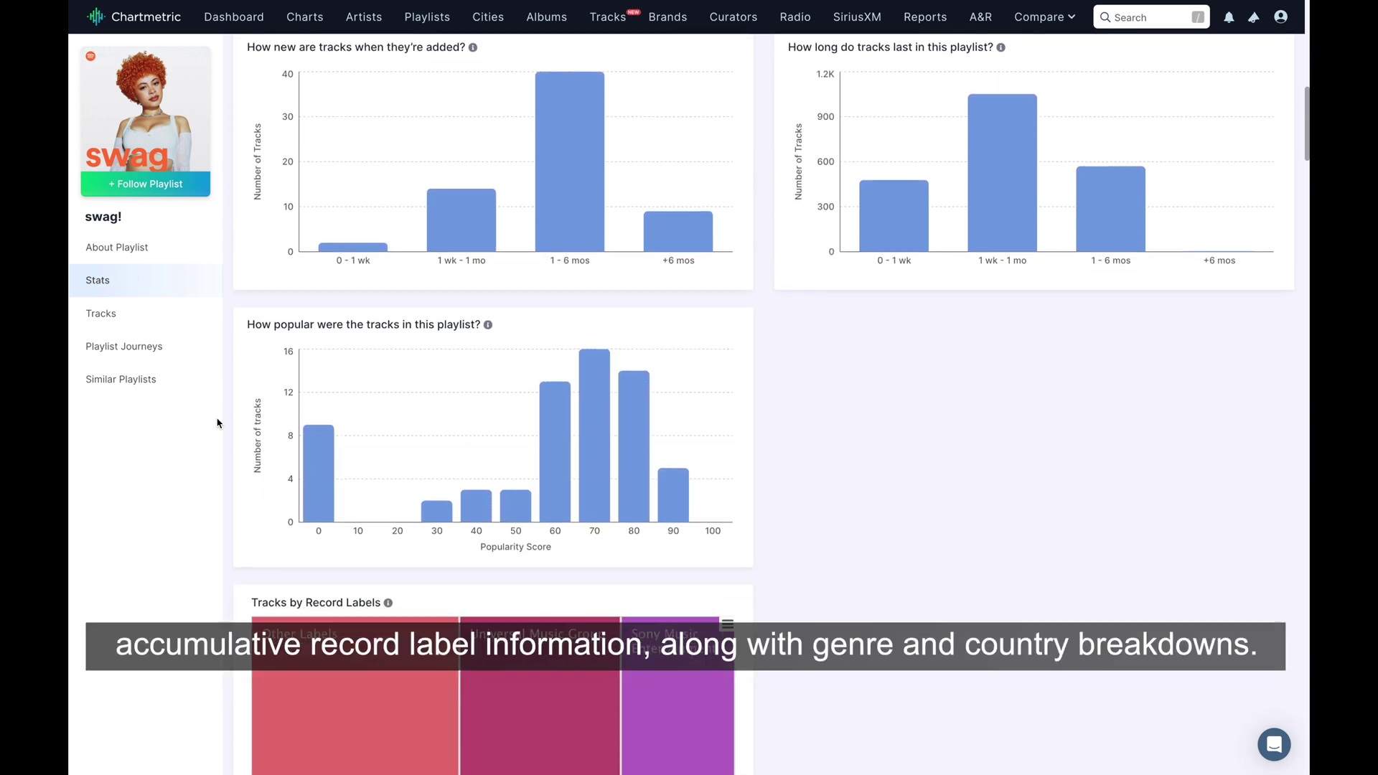
{"action": "scroll", "coordinate": [217, 423], "scroll_direction": "down", "scroll_amount": 4}
{"action": "scroll", "coordinate": [218, 423], "scroll_direction": "down", "scroll_amount": 5}
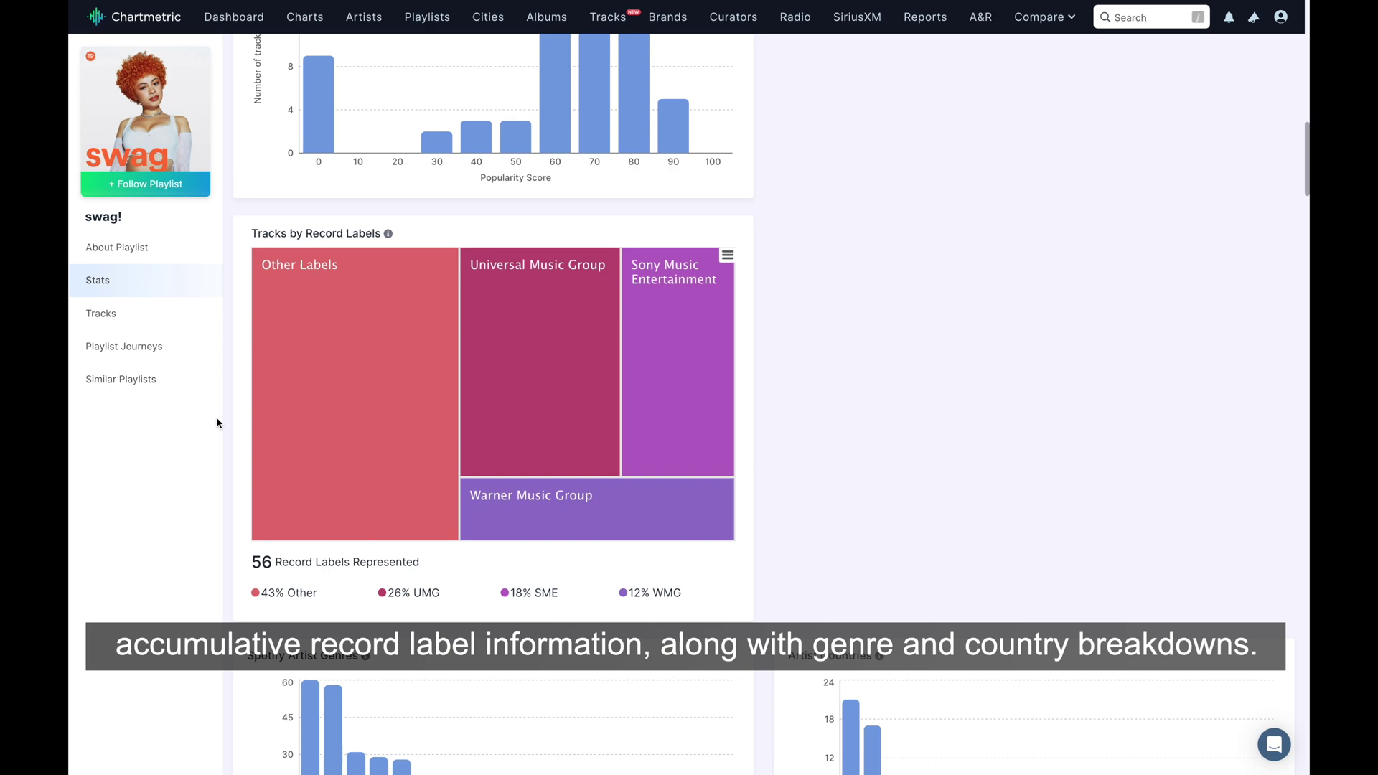
{"action": "scroll", "coordinate": [217, 423], "scroll_direction": "down", "scroll_amount": 5}
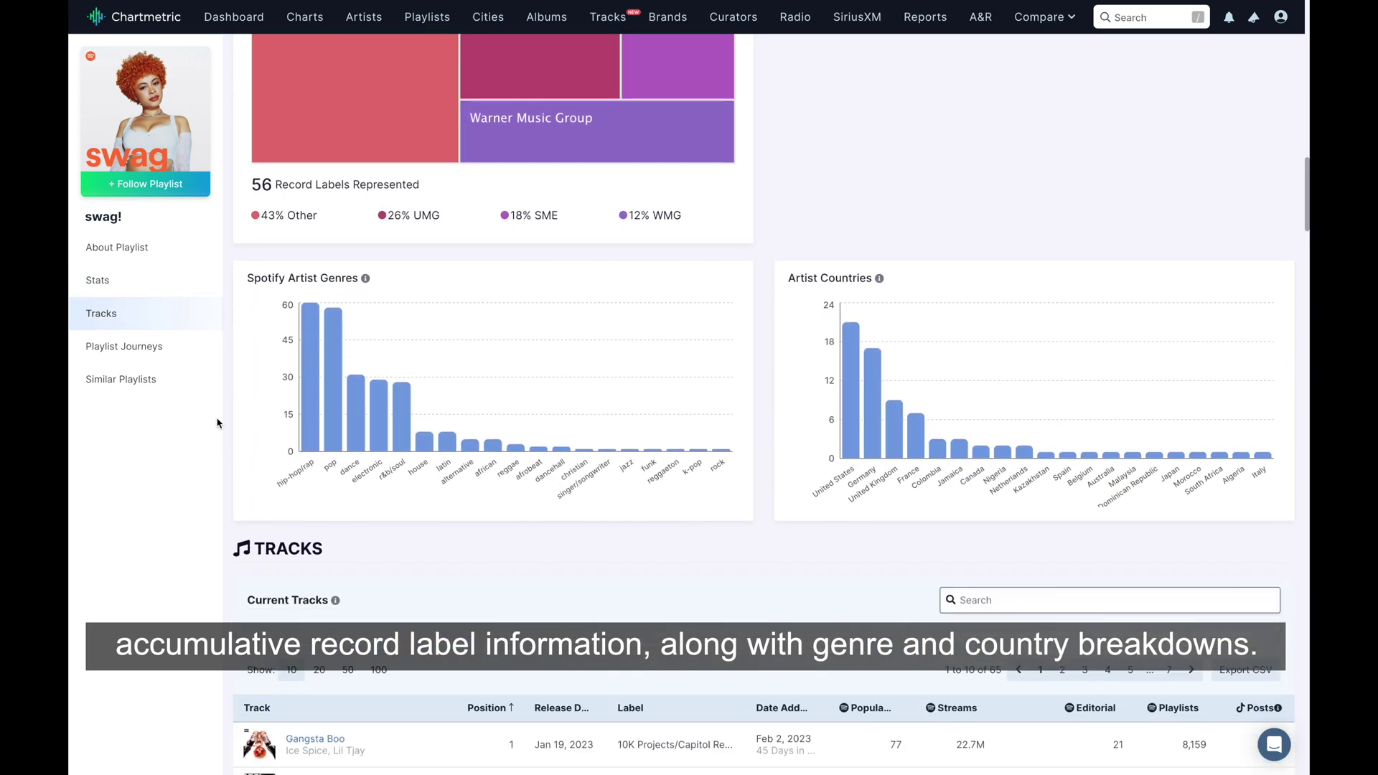
Sort swag!'s Current Tracks by release date.
{"action": "scroll", "coordinate": [218, 423], "scroll_direction": "down", "scroll_amount": 1}
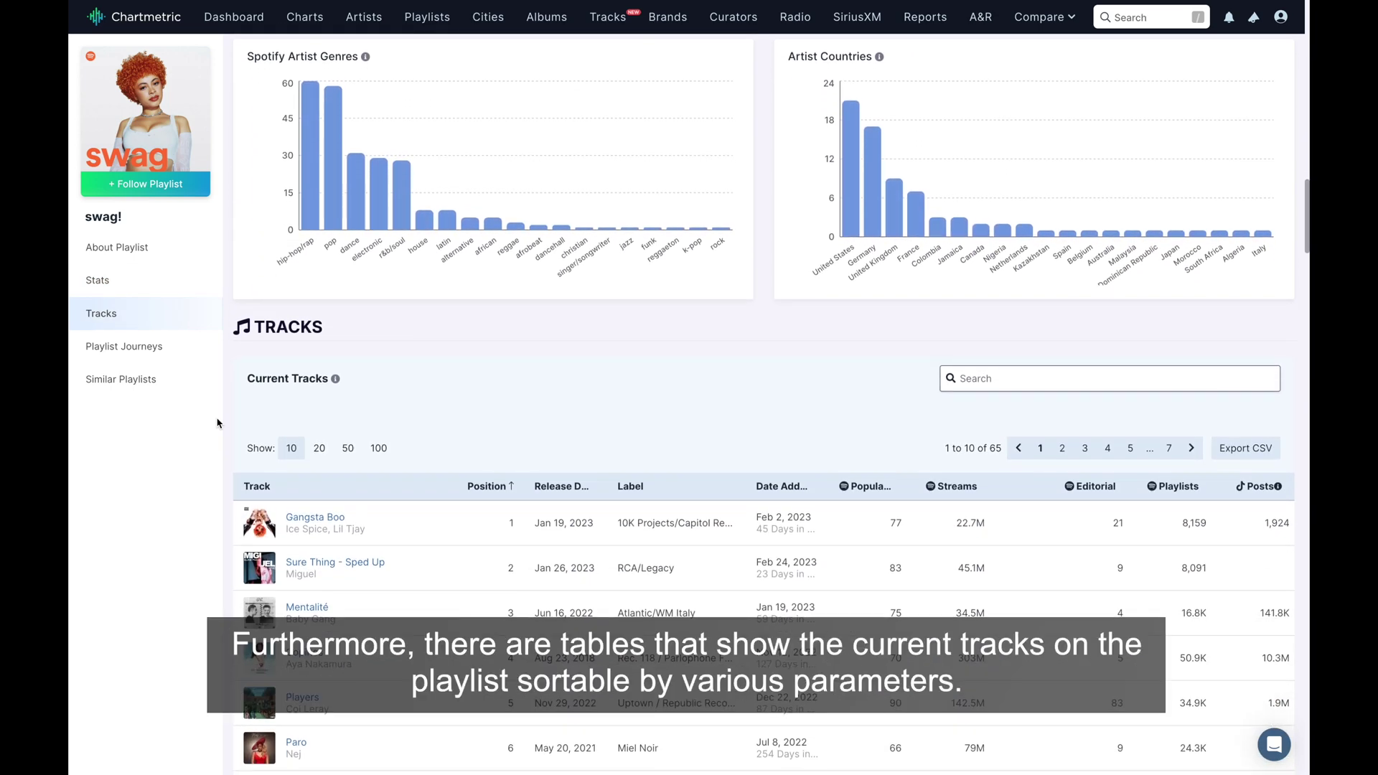
{"action": "scroll", "coordinate": [218, 424], "scroll_direction": "down", "scroll_amount": 4}
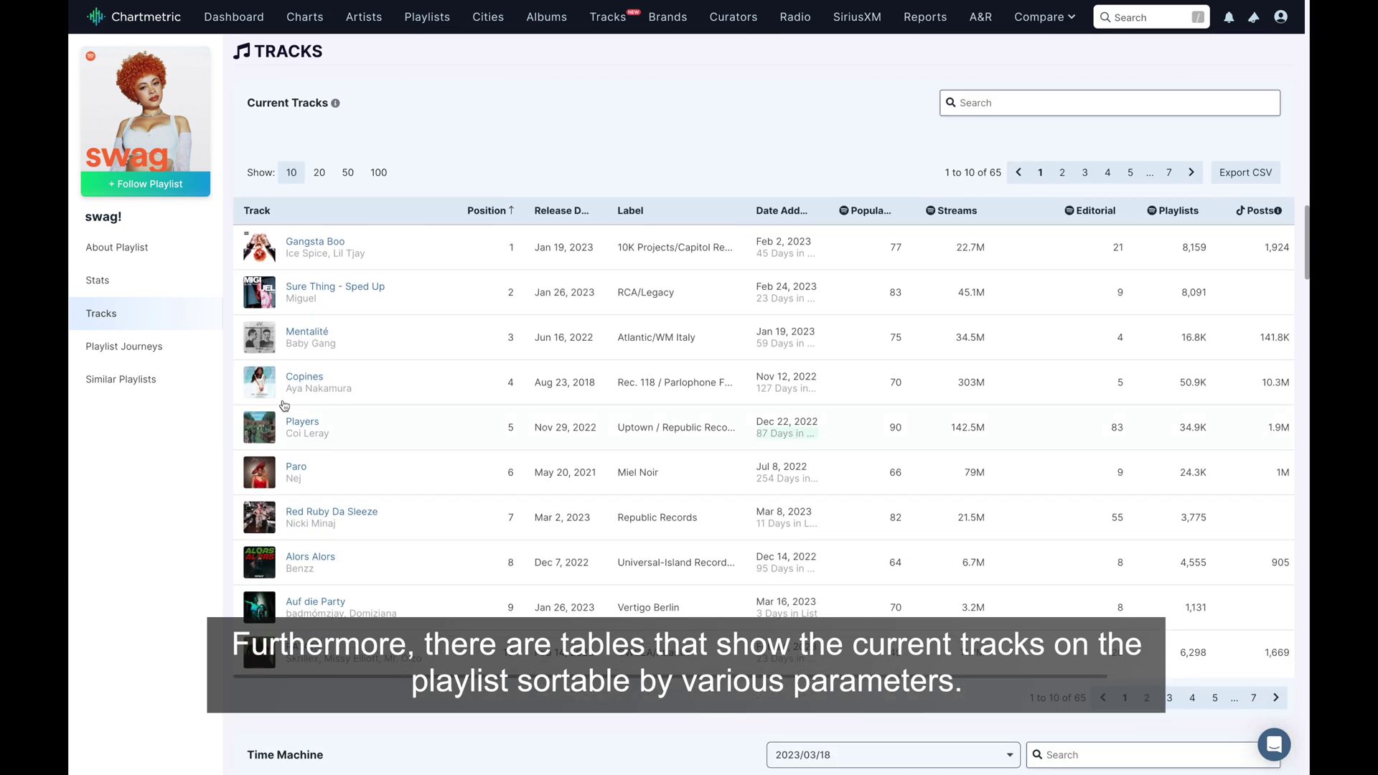
{"action": "left_click", "coordinate": [593, 220]}
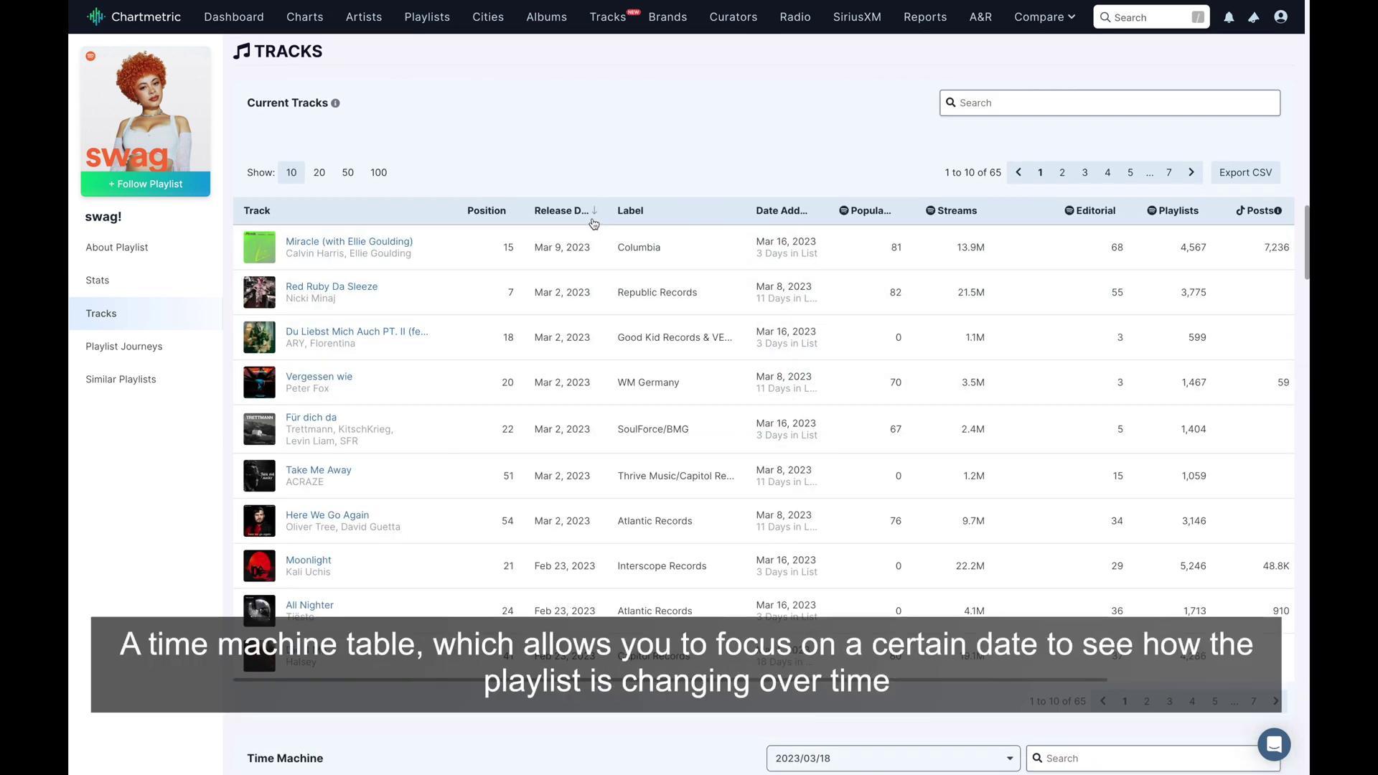
Set the Time Machine to 2023/01/27 and scroll down to Past Tracks.
{"action": "scroll", "coordinate": [666, 107], "scroll_direction": "down", "scroll_amount": 6}
{"action": "scroll", "coordinate": [665, 107], "scroll_direction": "down", "scroll_amount": 4}
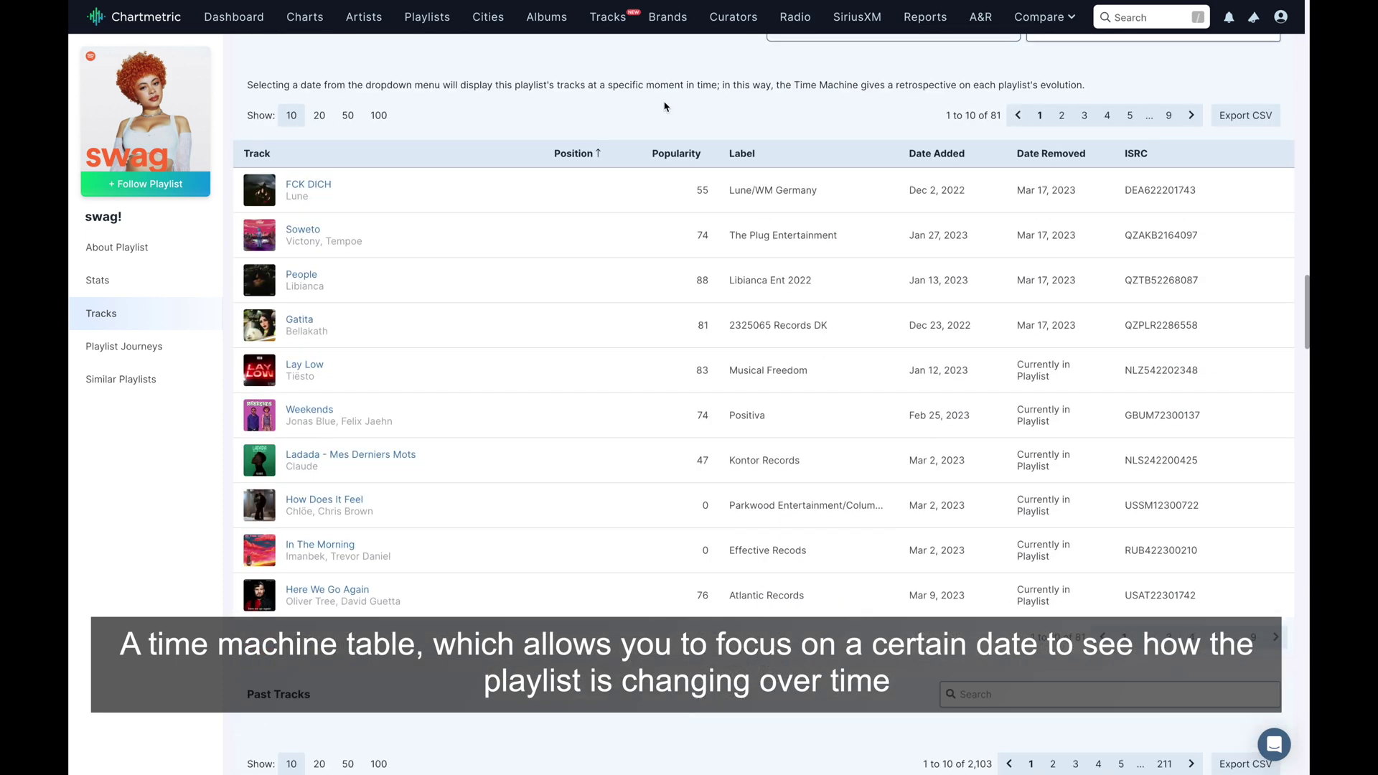
{"action": "left_click", "coordinate": [812, 70]}
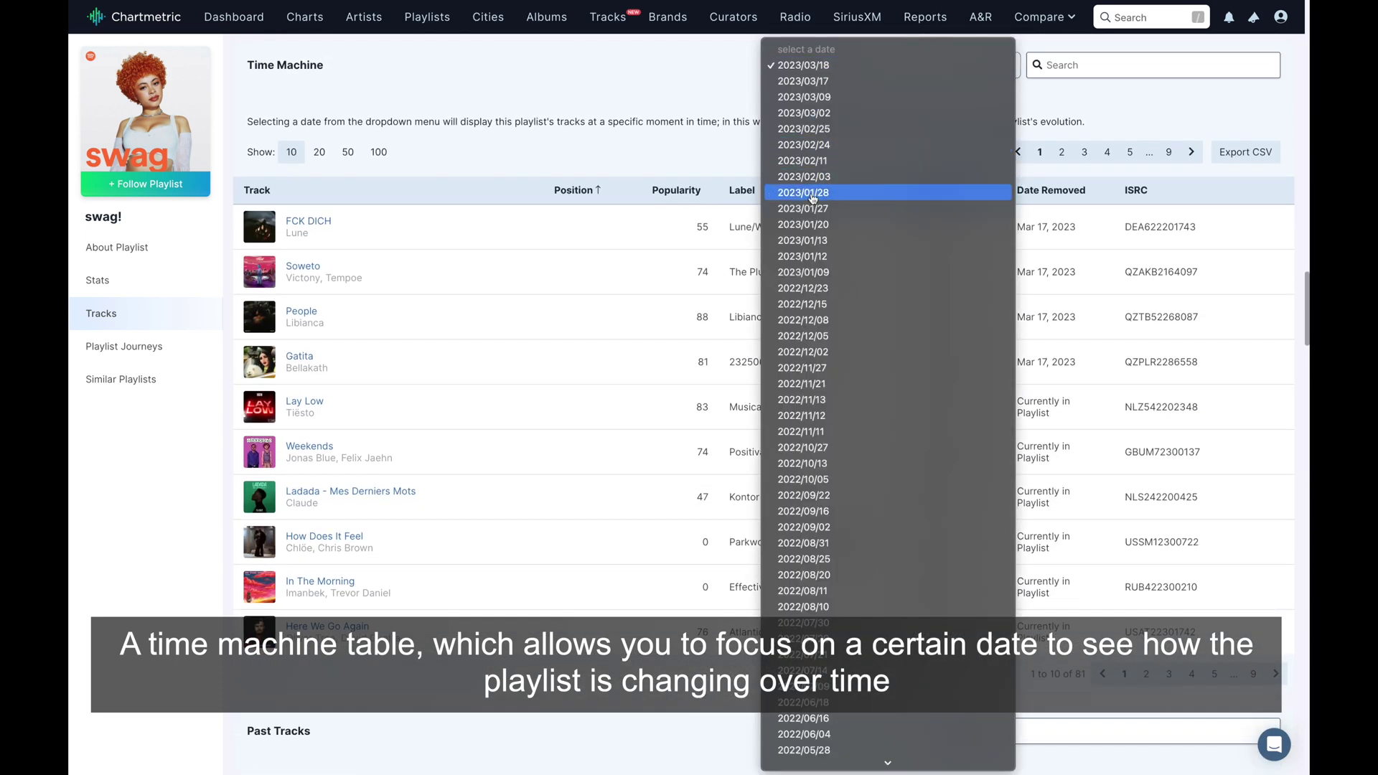
{"action": "left_click", "coordinate": [812, 209]}
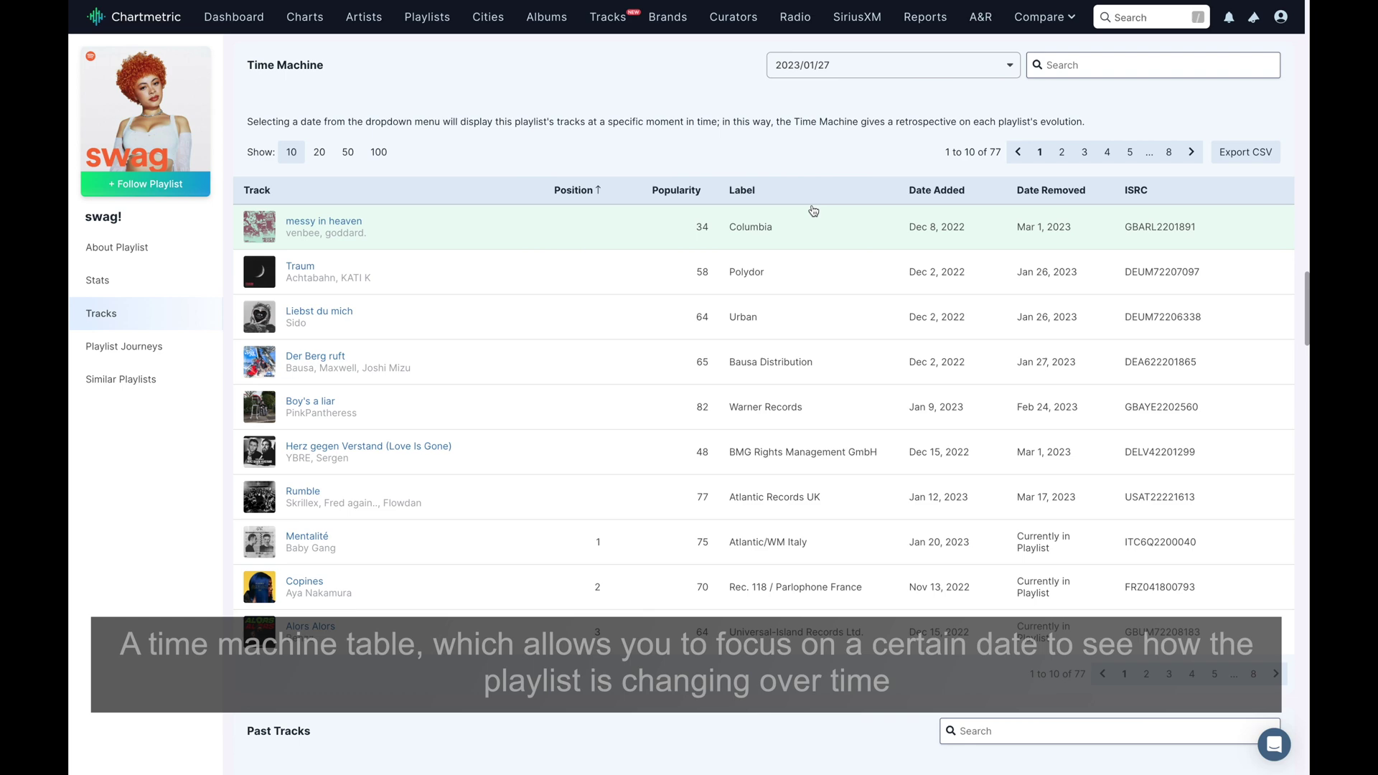
{"action": "scroll", "coordinate": [813, 210], "scroll_direction": "down", "scroll_amount": 9}
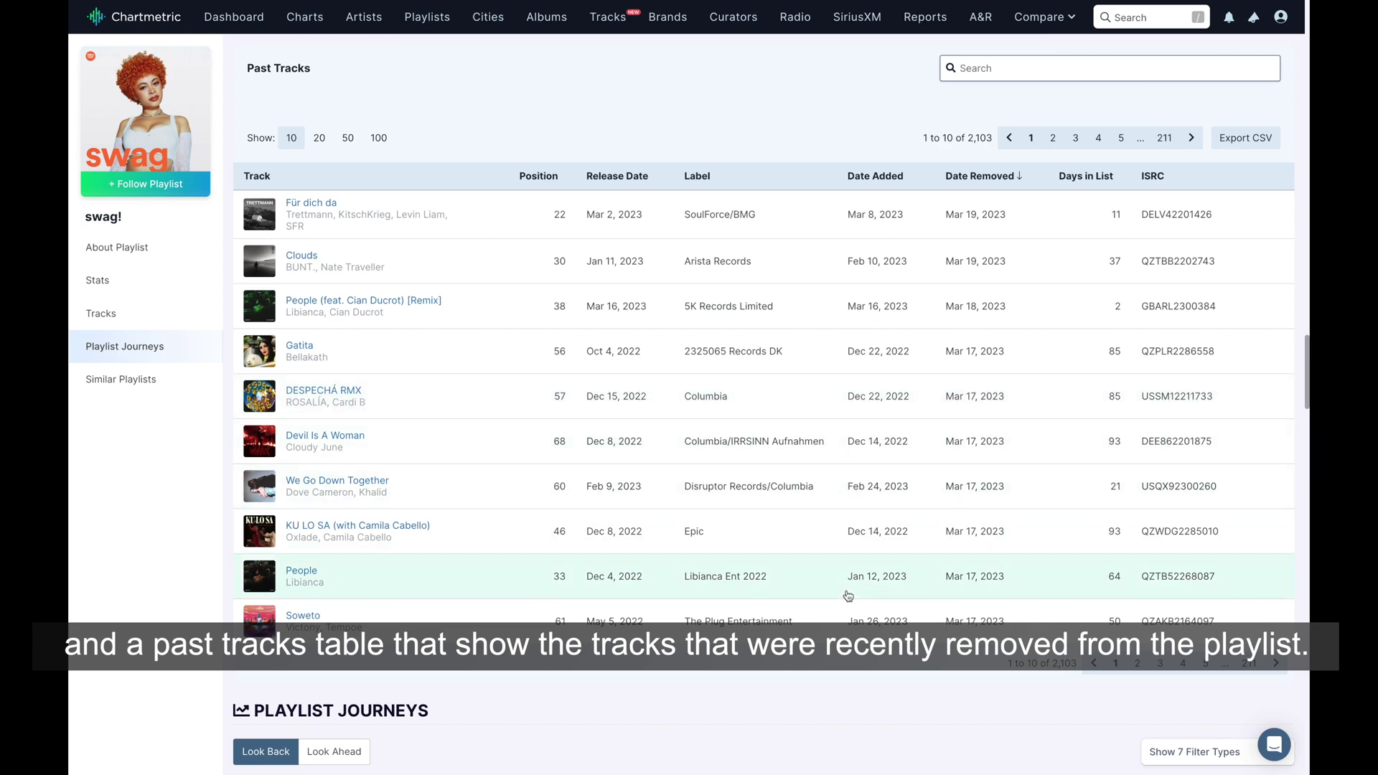
Scroll to the Playlist Journeys section and inspect its journey dots.
{"action": "scroll", "coordinate": [848, 596], "scroll_direction": "down", "scroll_amount": 5}
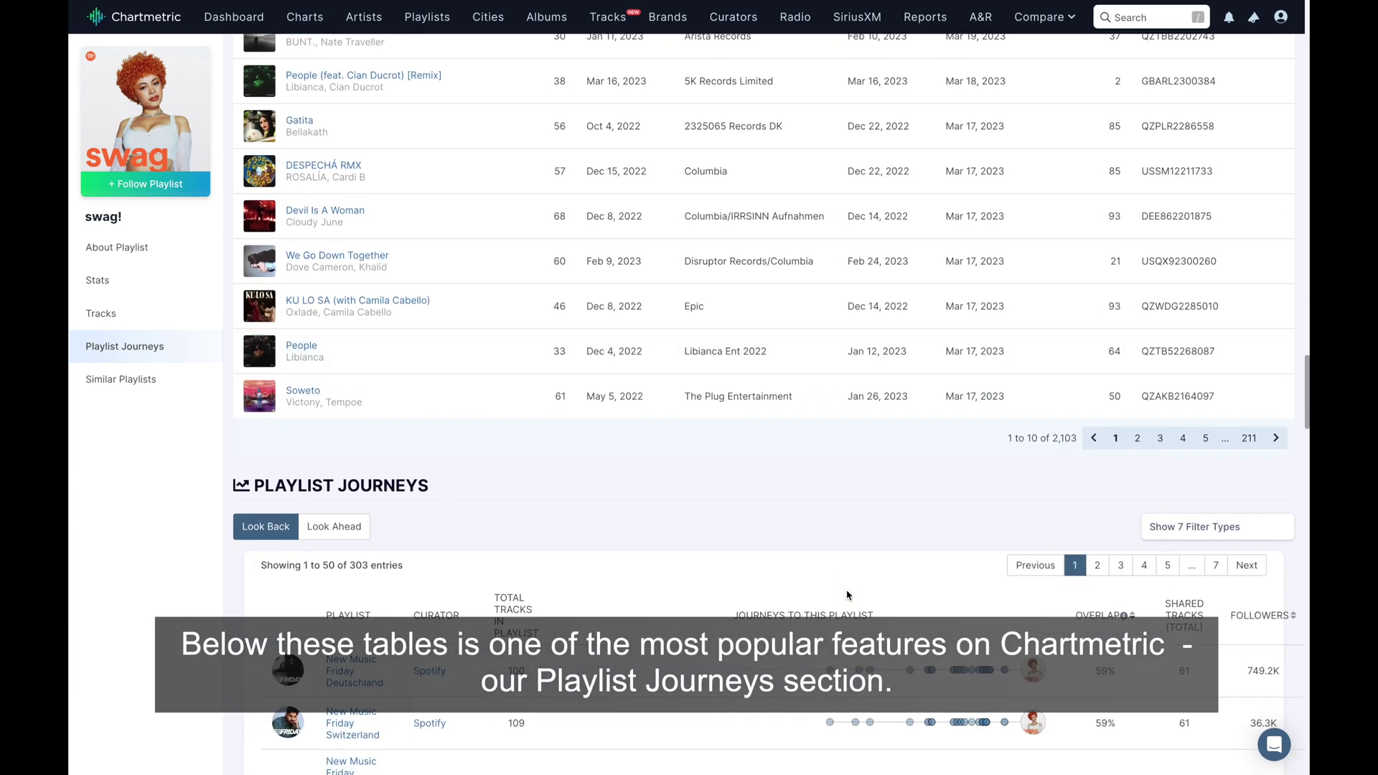
{"action": "scroll", "coordinate": [848, 596], "scroll_direction": "down", "scroll_amount": 4}
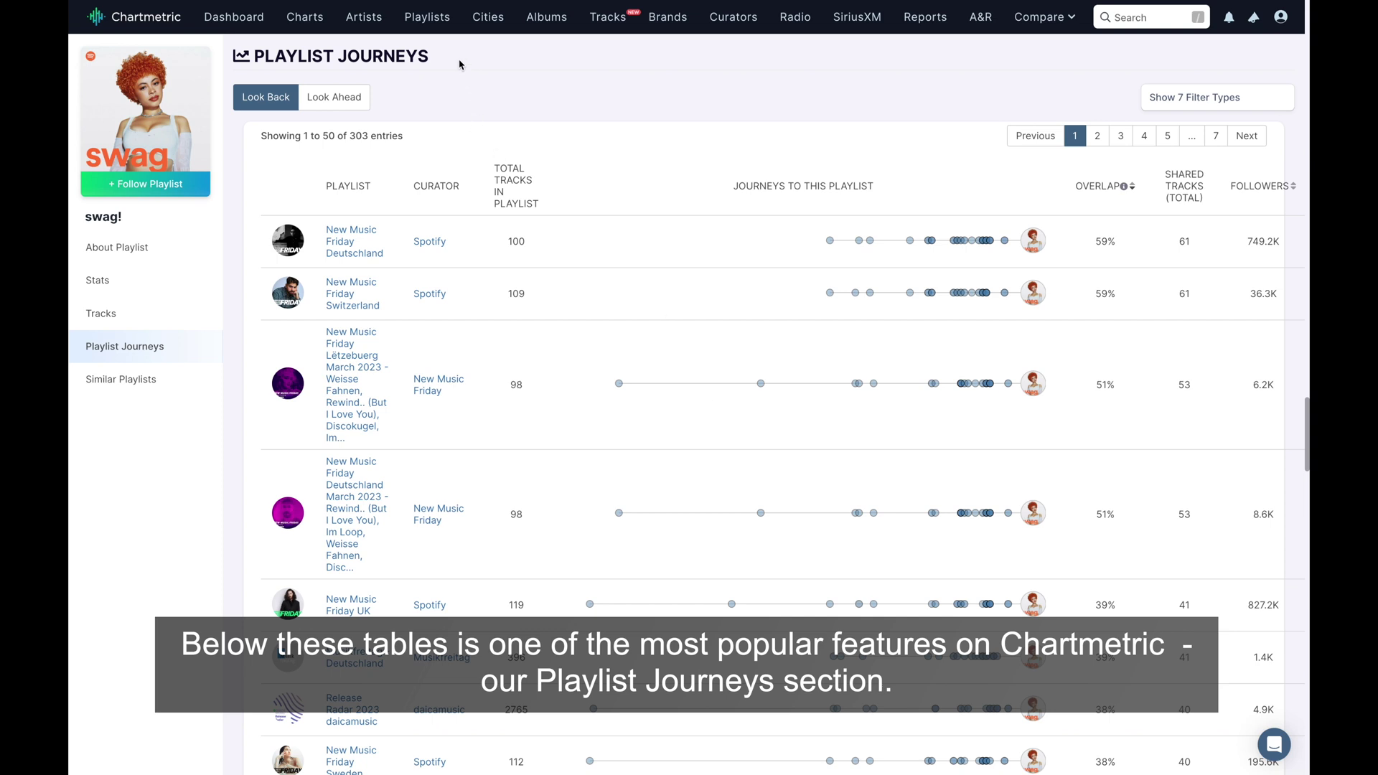
{"action": "left_click_drag", "start_coordinate": [460, 65], "coordinate": [254, 59]}
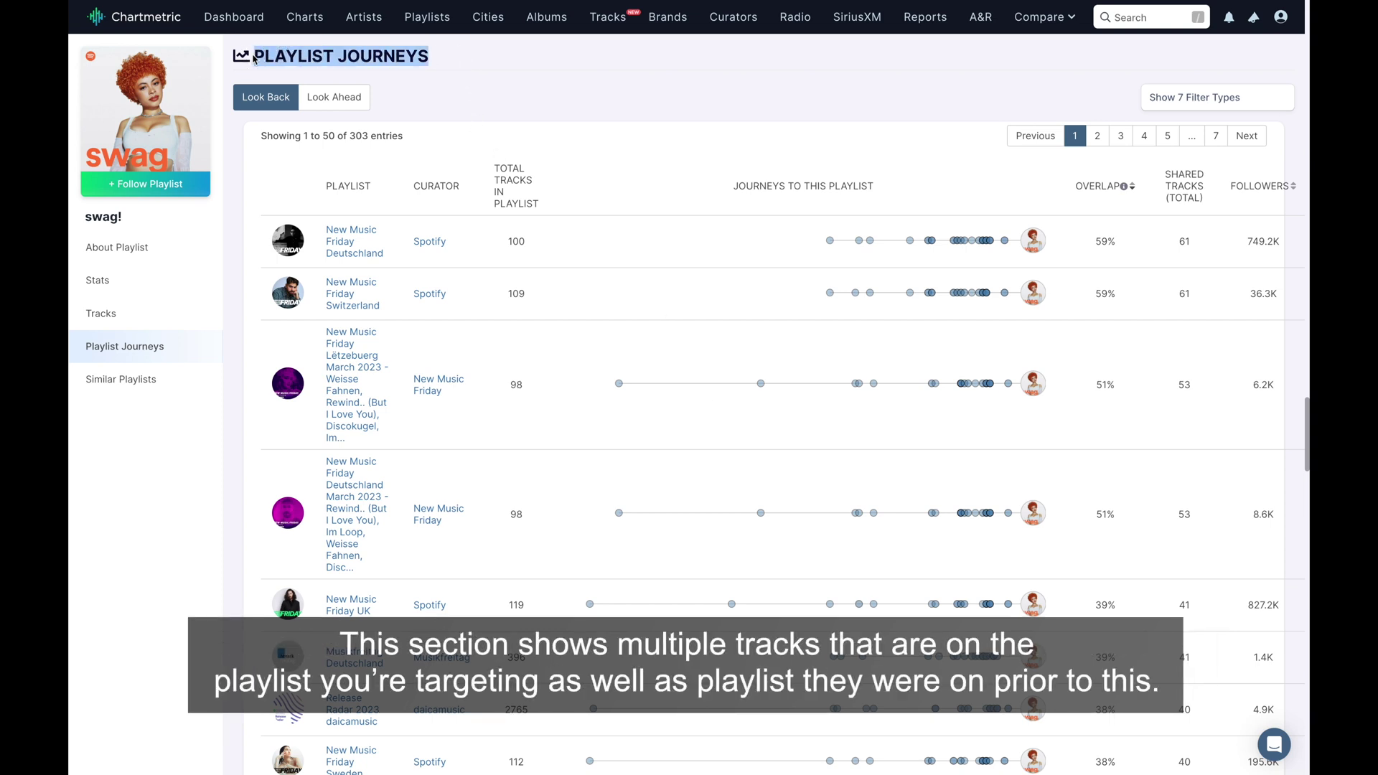
{"action": "left_click", "coordinate": [583, 87]}
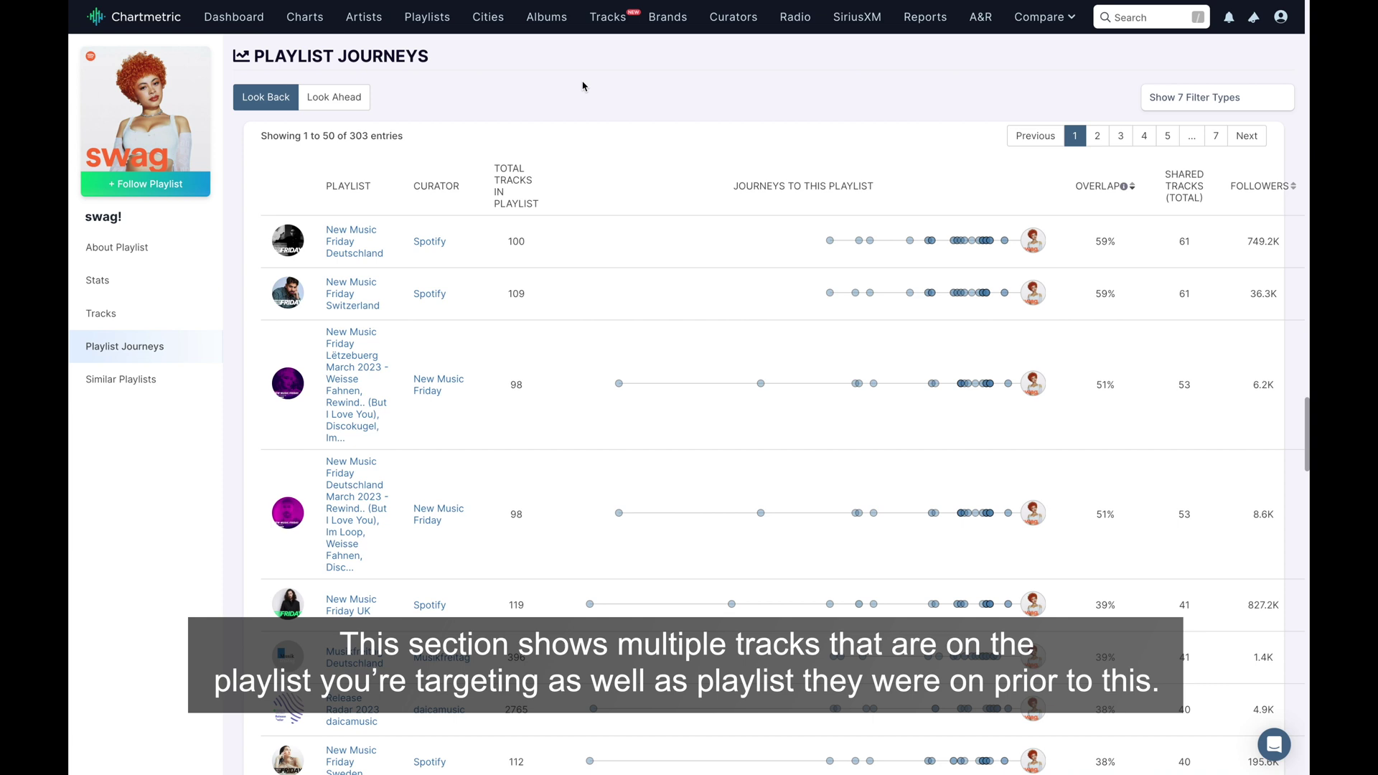
{"action": "mouse_move", "coordinate": [857, 242]}
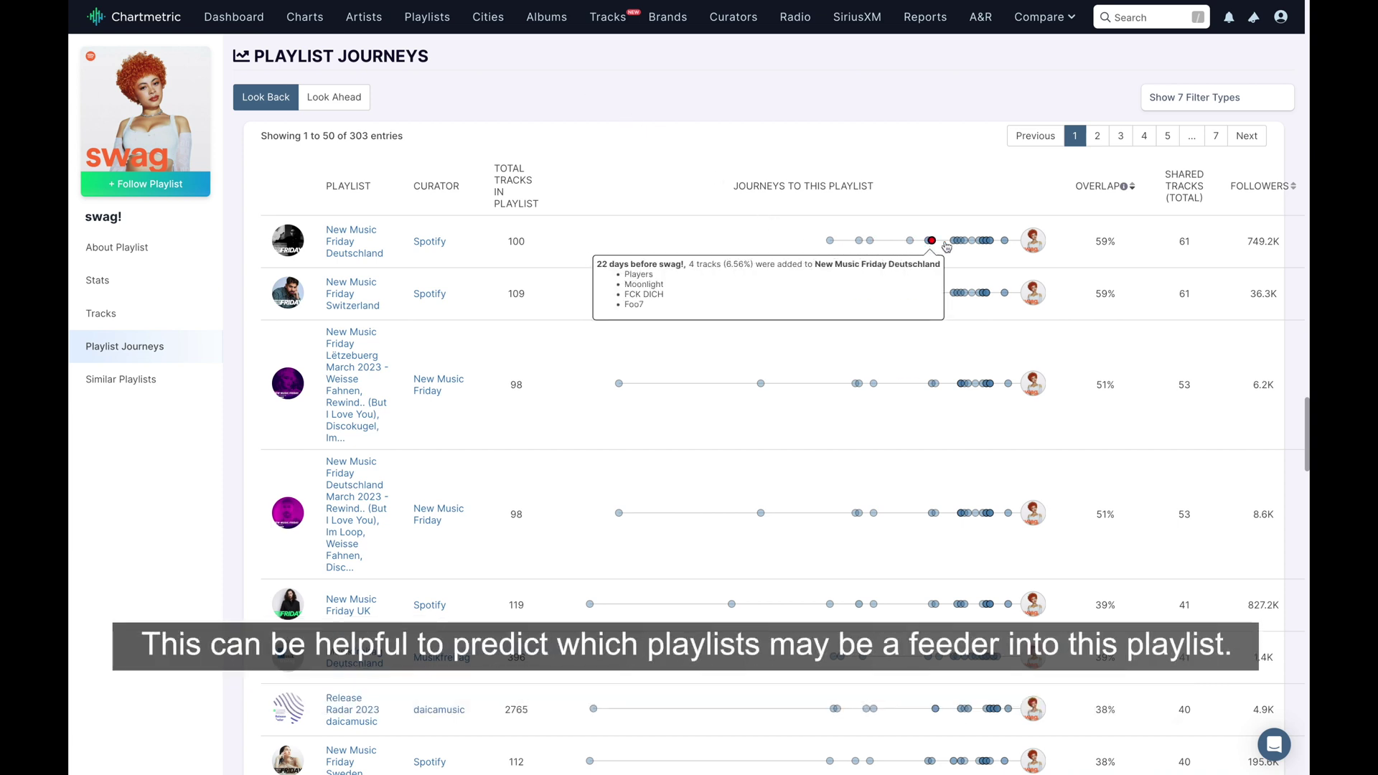
{"action": "mouse_move", "coordinate": [1003, 244]}
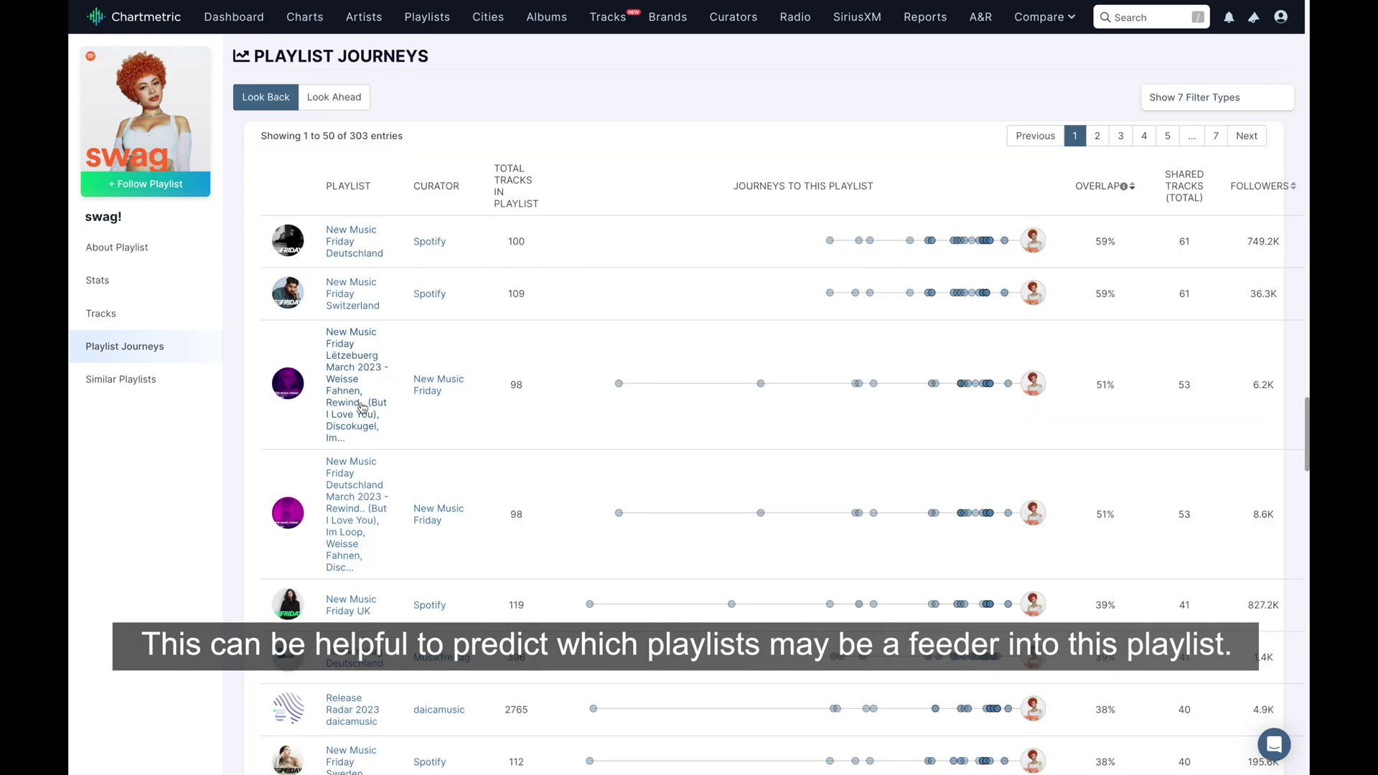
Scroll through the journey playlist rows, including New Music Friday Sweden and Singled Out.
{"action": "scroll", "coordinate": [366, 698], "scroll_direction": "down", "scroll_amount": 1}
{"action": "scroll", "coordinate": [366, 698], "scroll_direction": "down", "scroll_amount": 6}
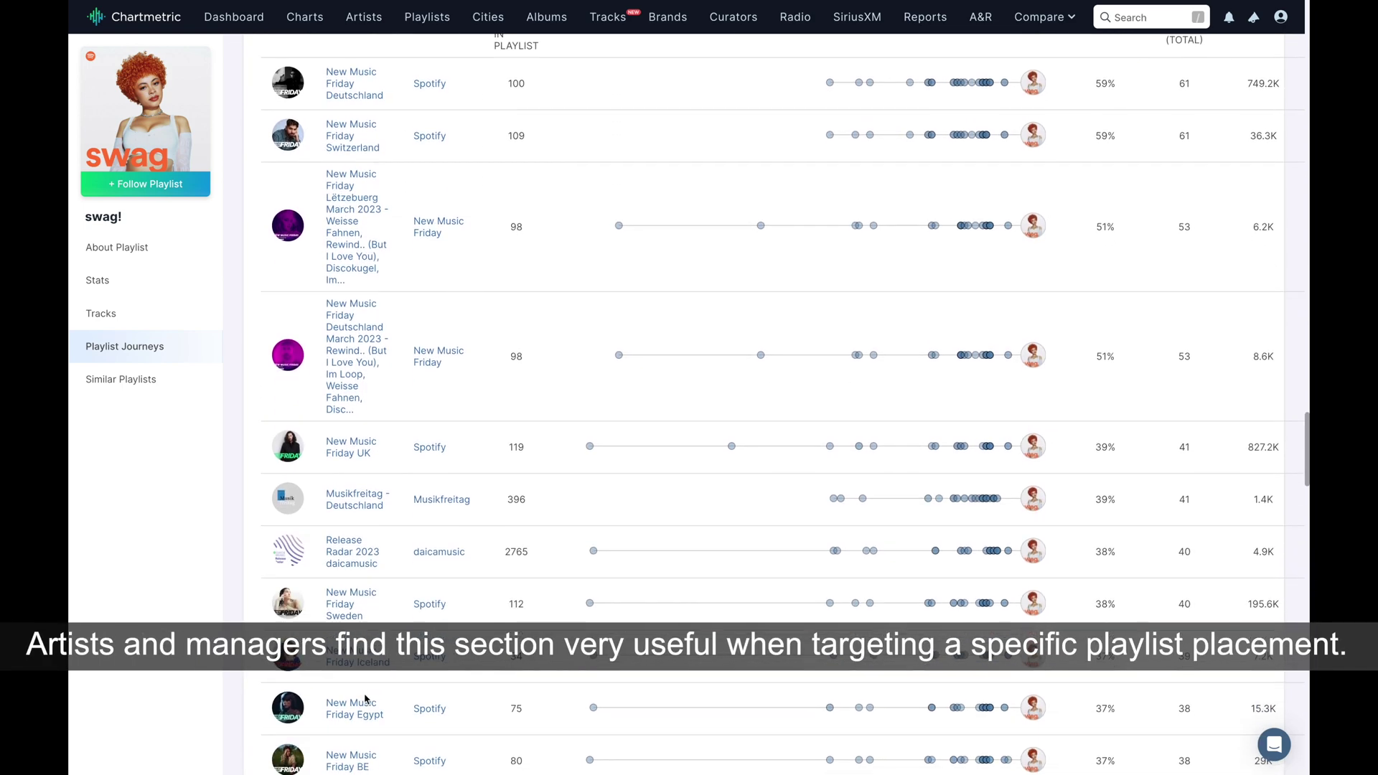
{"action": "scroll", "coordinate": [365, 698], "scroll_direction": "down", "scroll_amount": 4}
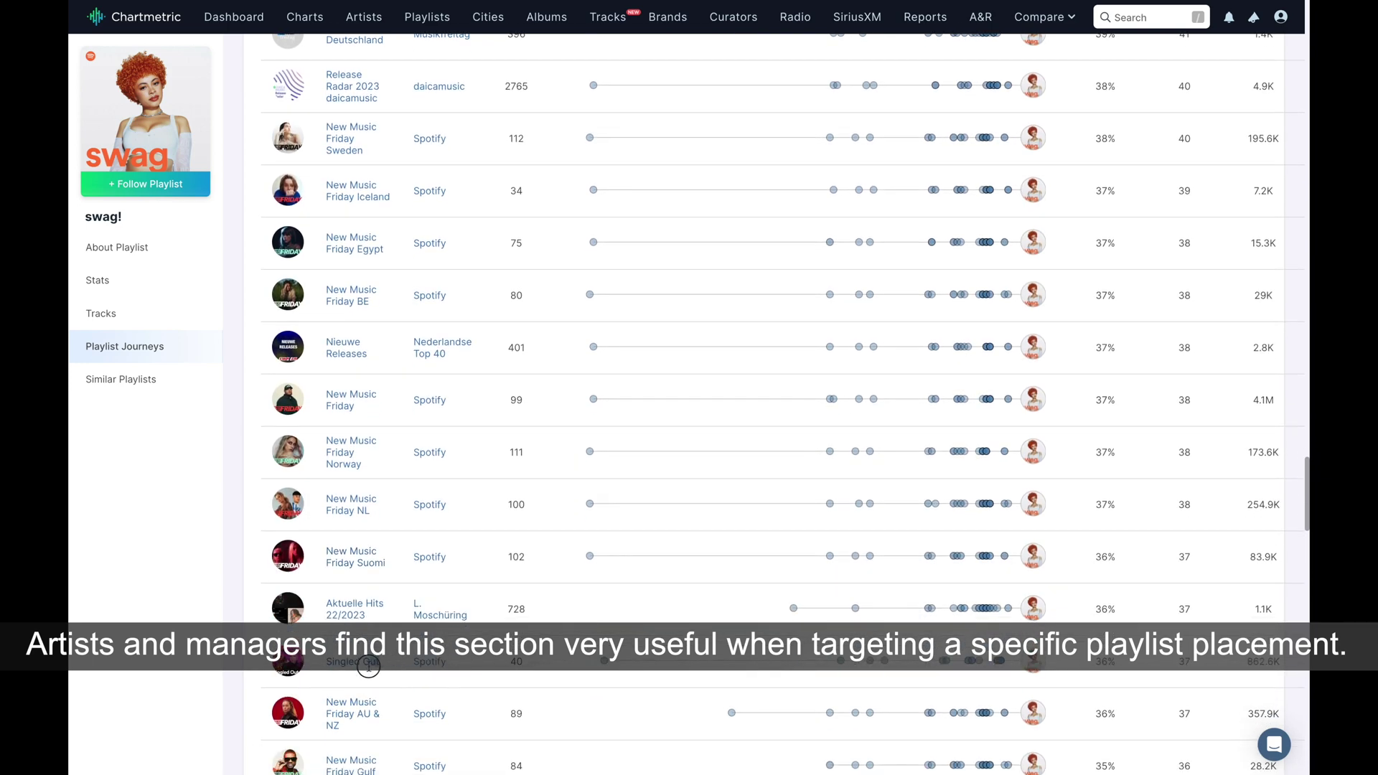
{"action": "mouse_move", "coordinate": [617, 658]}
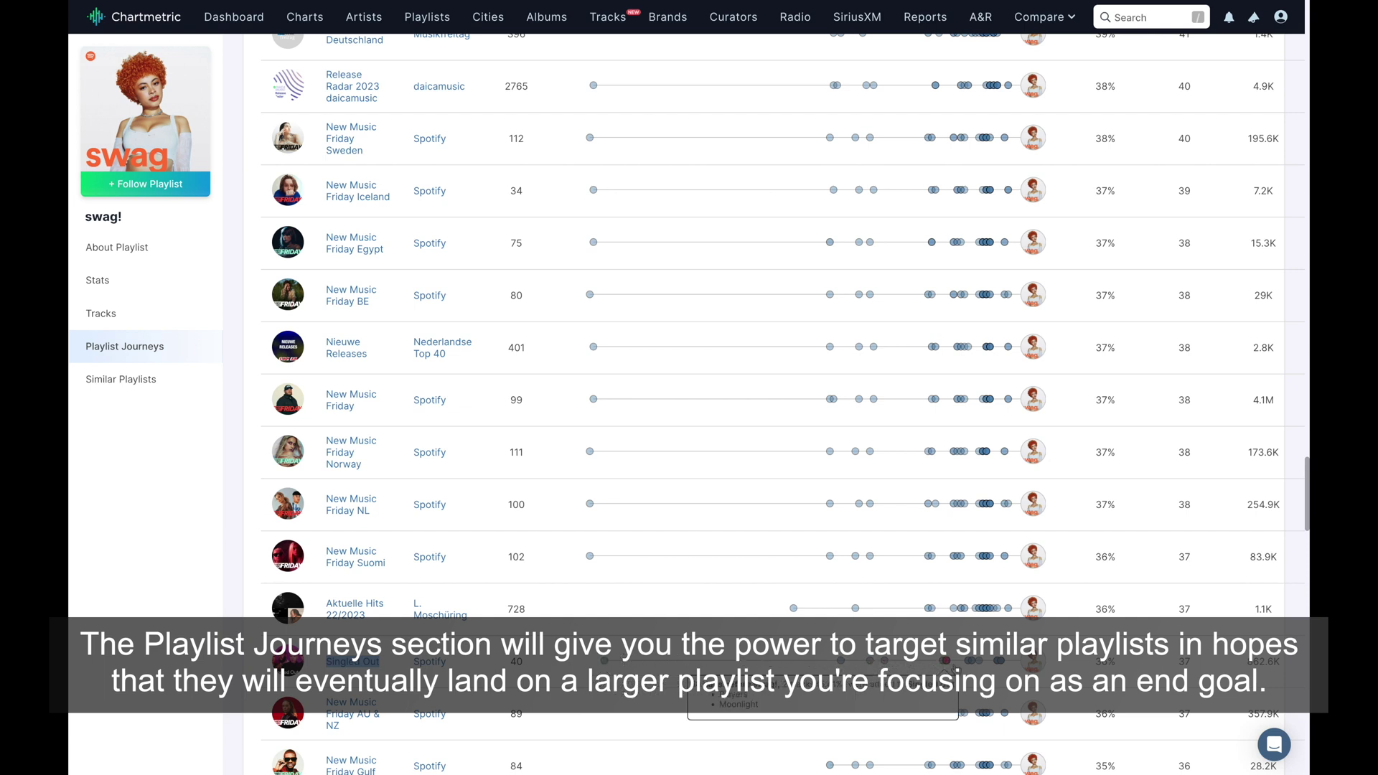
{"action": "left_click", "coordinate": [1081, 671]}
{"action": "left_click", "coordinate": [1107, 663]}
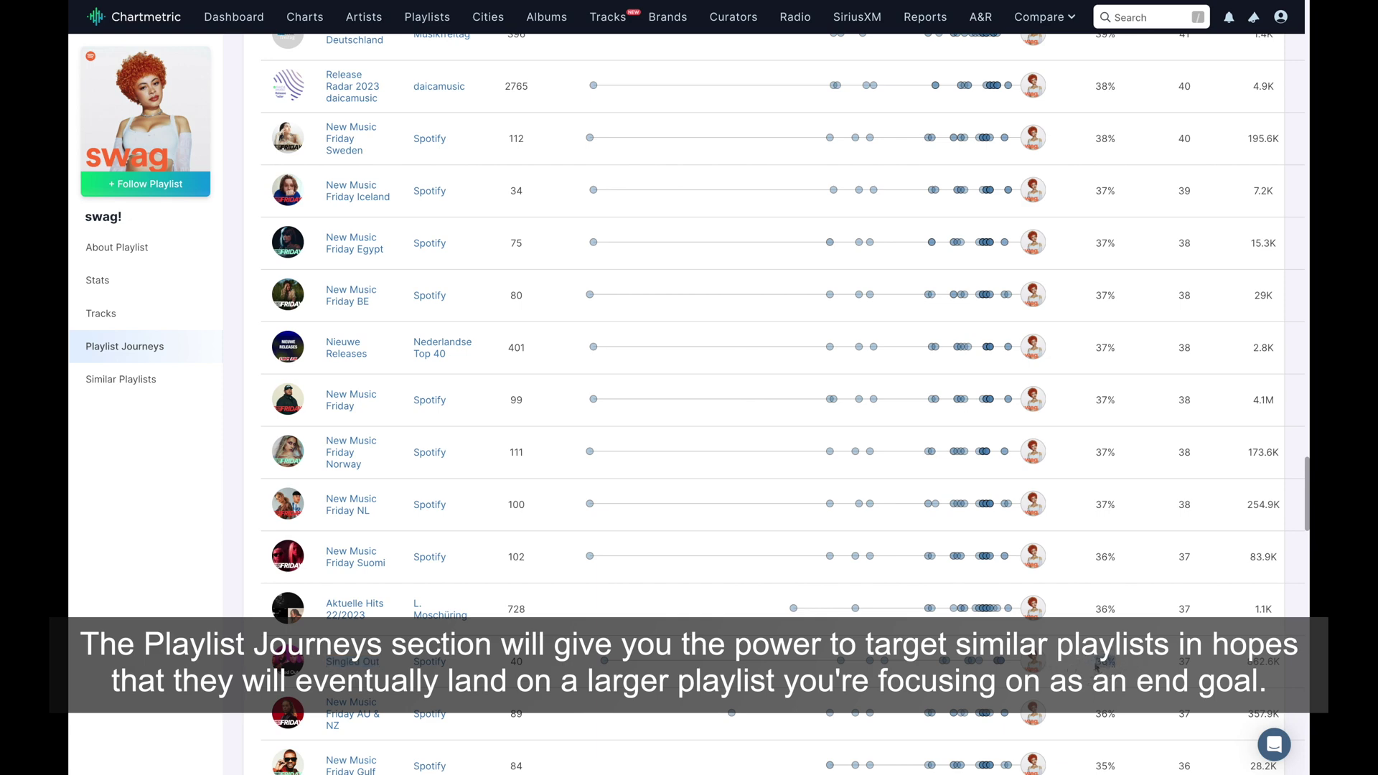
{"action": "scroll", "coordinate": [1133, 666], "scroll_direction": "down", "scroll_amount": 1}
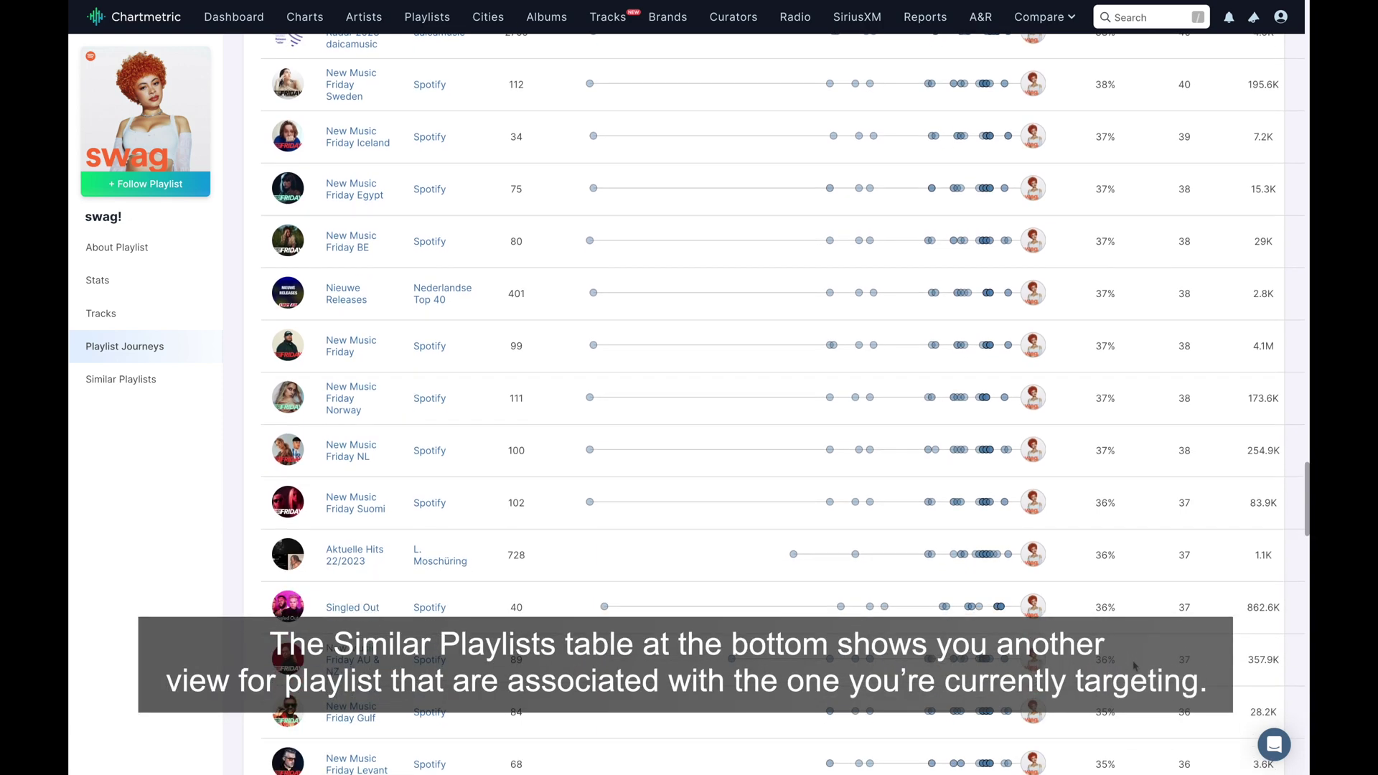
View swag!'s Similar Playlists, then switch to the Curators ranking.
{"action": "left_click", "coordinate": [105, 385]}
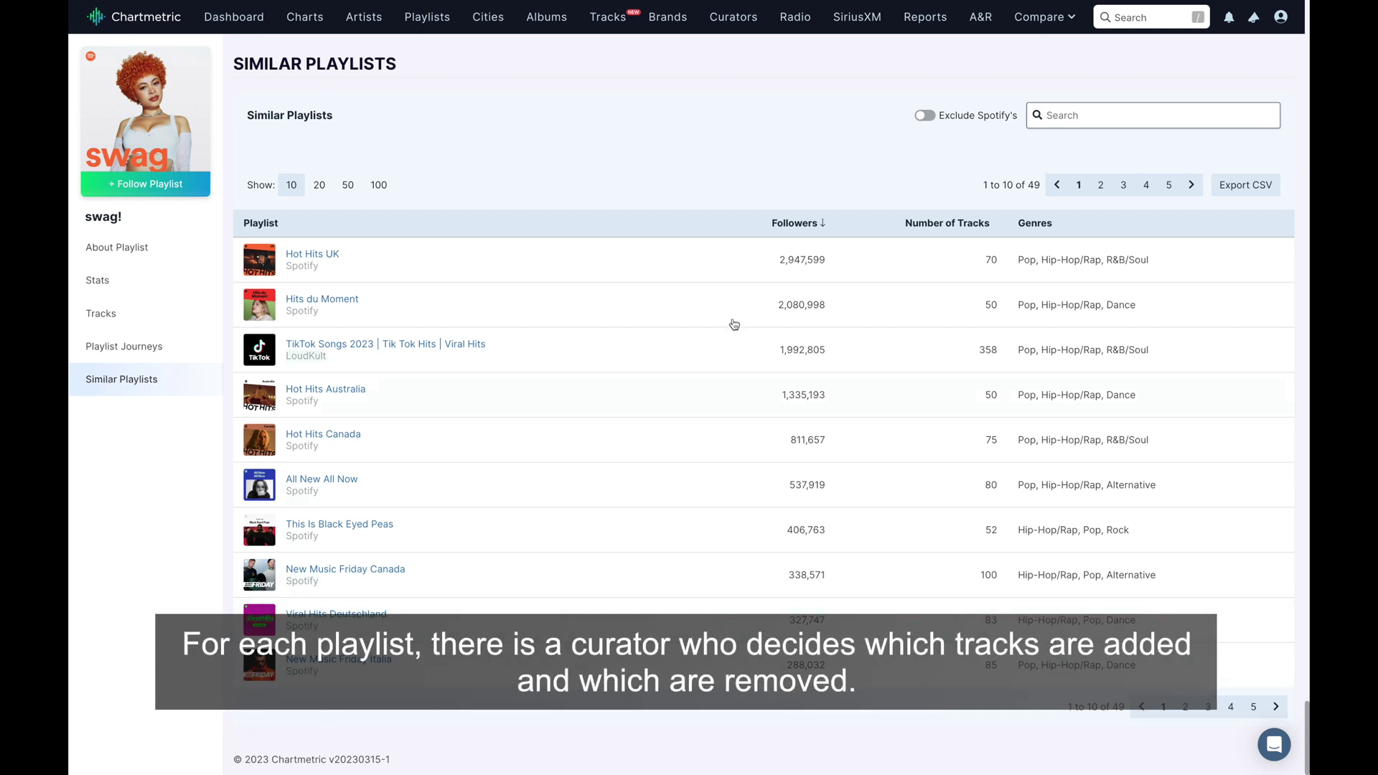
{"action": "left_click", "coordinate": [726, 22]}
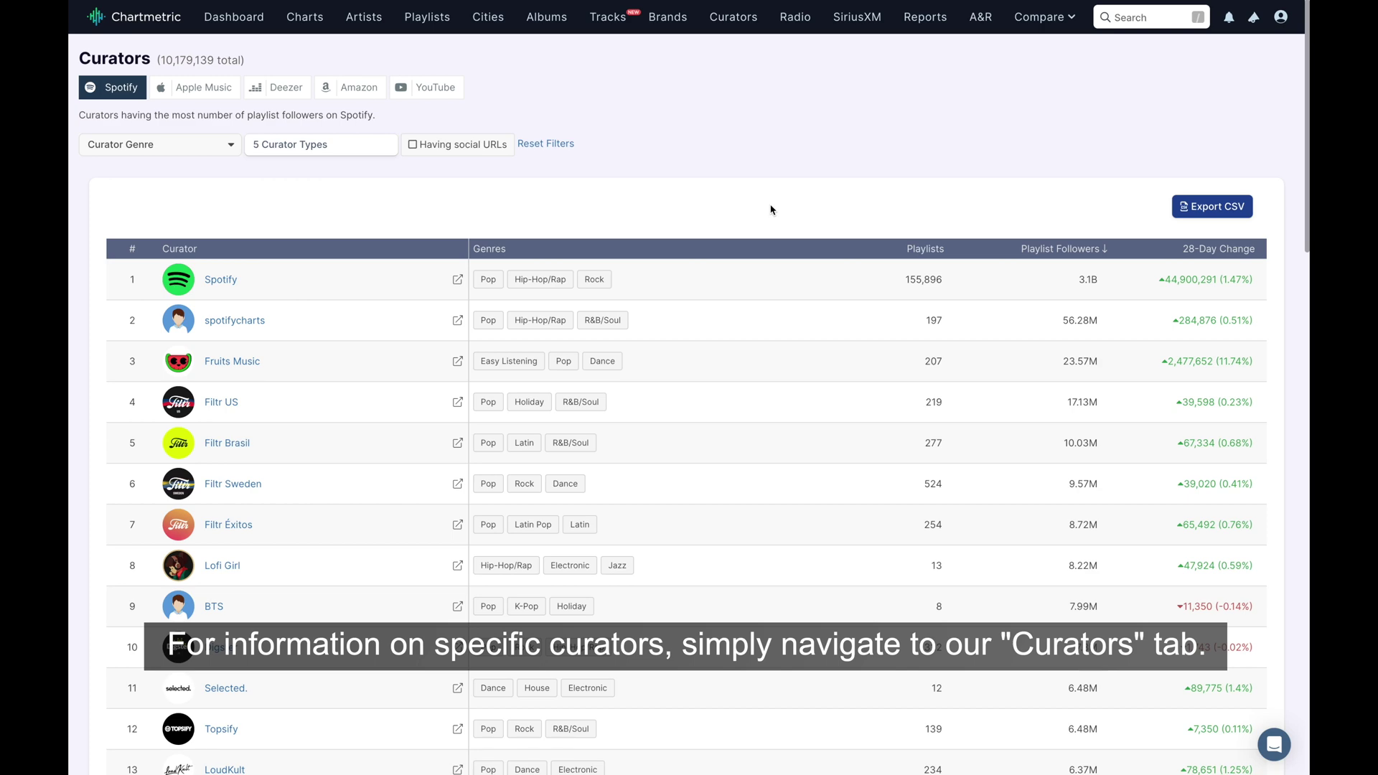
Scroll the Curators table and filter it to curators having social URLs.
{"action": "scroll", "coordinate": [795, 275], "scroll_direction": "down", "scroll_amount": 5}
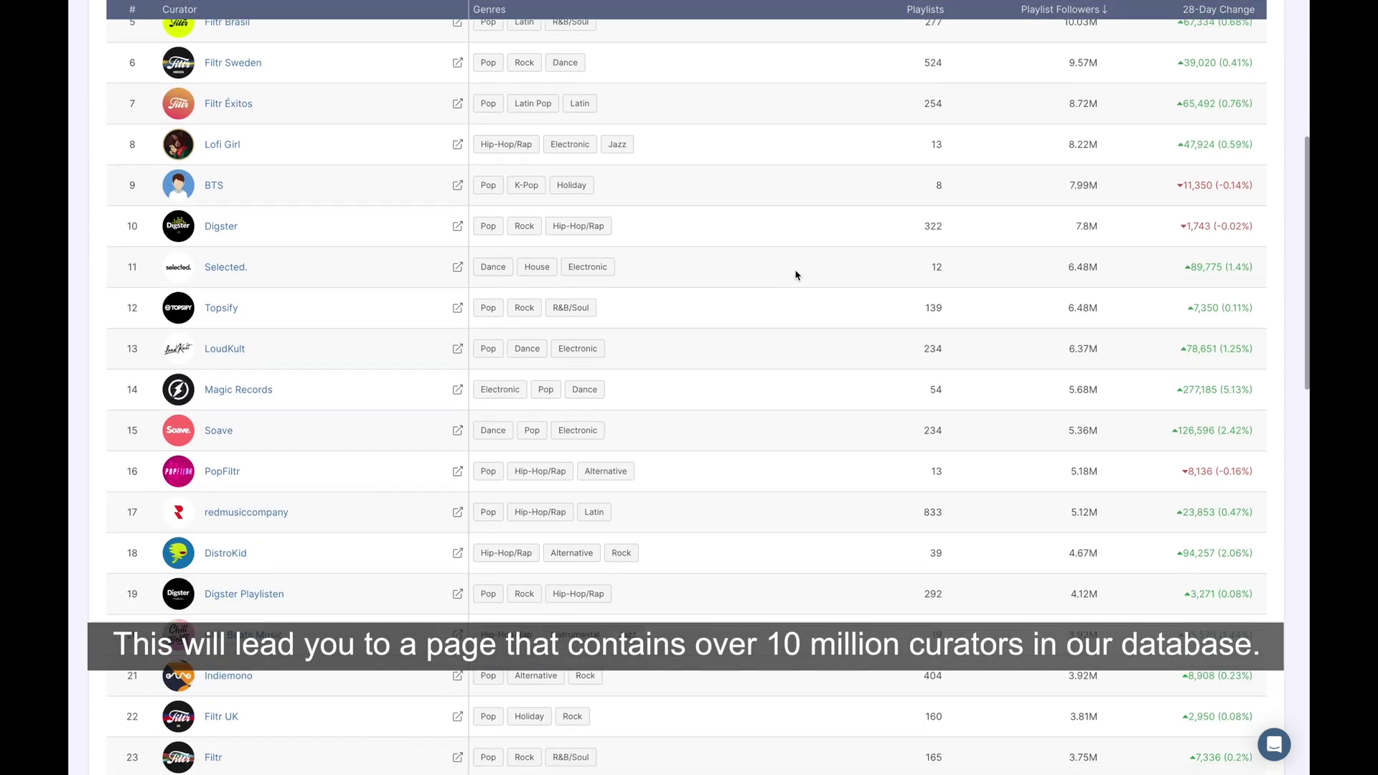
{"action": "scroll", "coordinate": [795, 274], "scroll_direction": "down", "scroll_amount": 10}
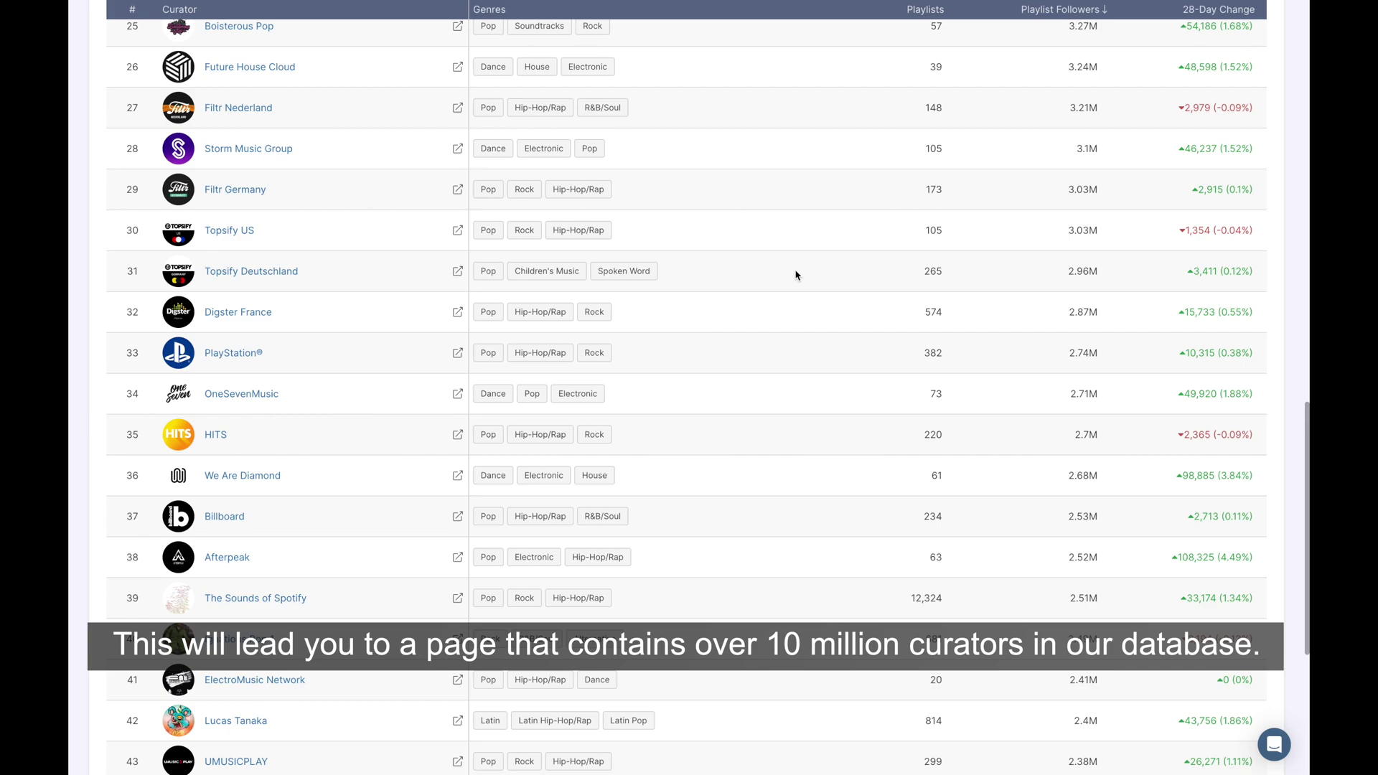
{"action": "scroll", "coordinate": [795, 275], "scroll_direction": "down", "scroll_amount": 5}
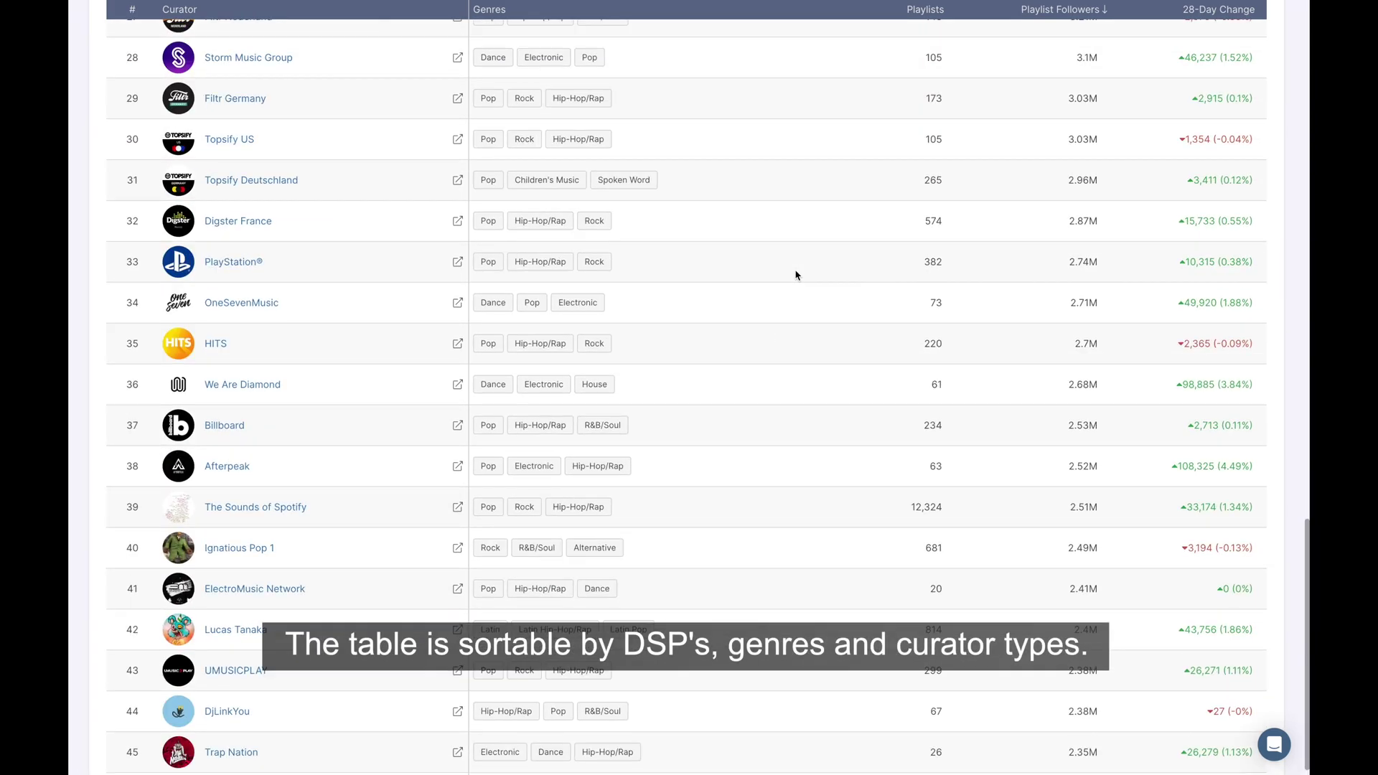
{"action": "scroll", "coordinate": [795, 275], "scroll_direction": "up", "scroll_amount": 15}
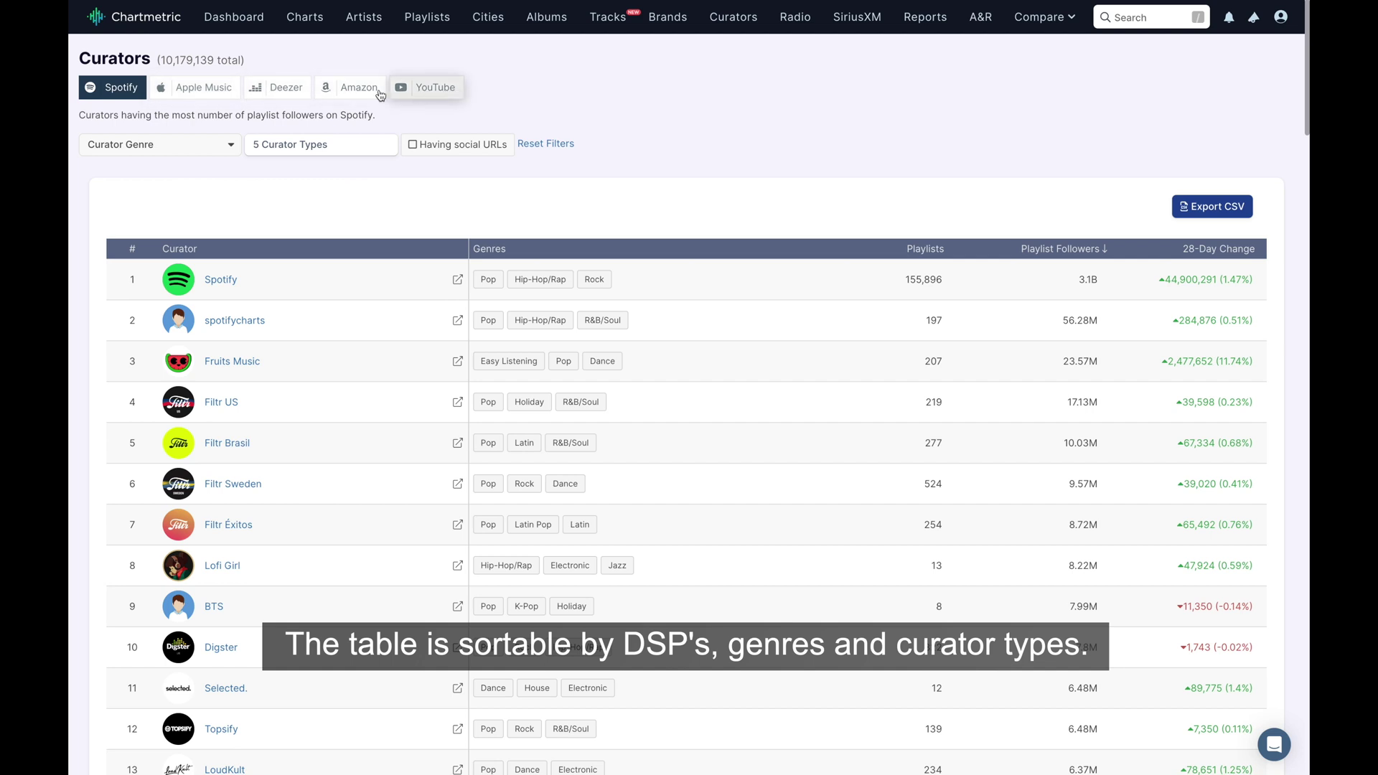
{"action": "left_click", "coordinate": [226, 151]}
{"action": "left_click", "coordinate": [361, 147]}
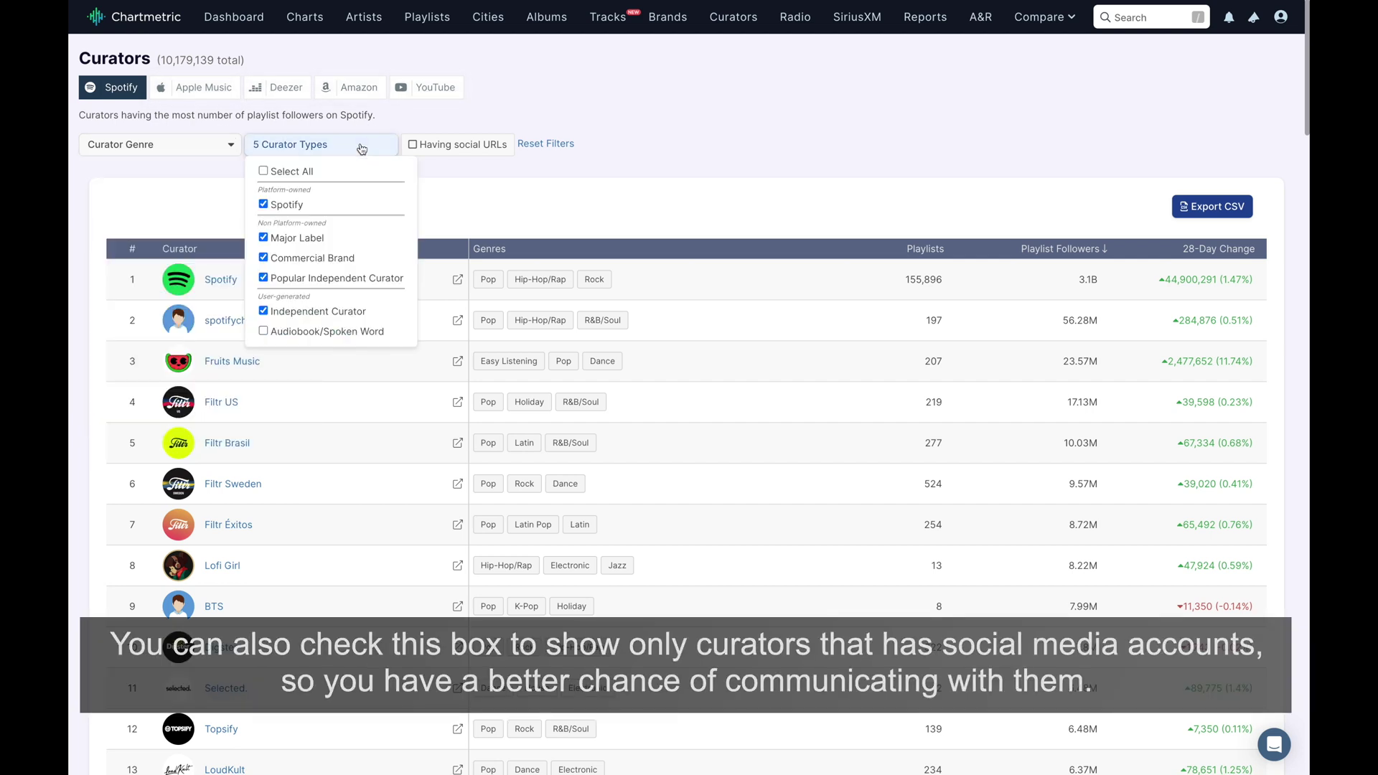
{"action": "left_click", "coordinate": [411, 146]}
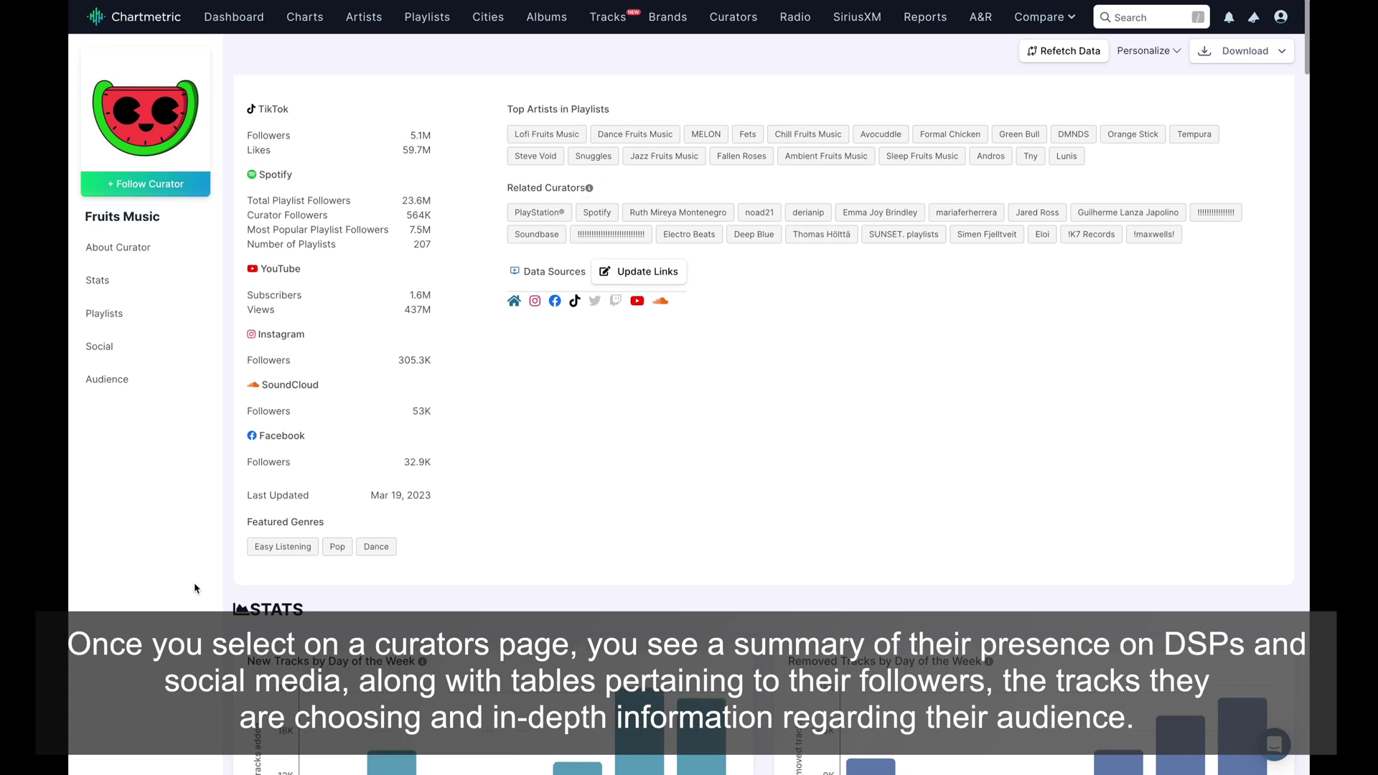
Scroll the Fruits Music page through its Stats, Spotify Playlists and Recent Updates sections.
{"action": "scroll", "coordinate": [194, 588], "scroll_direction": "down", "scroll_amount": 8}
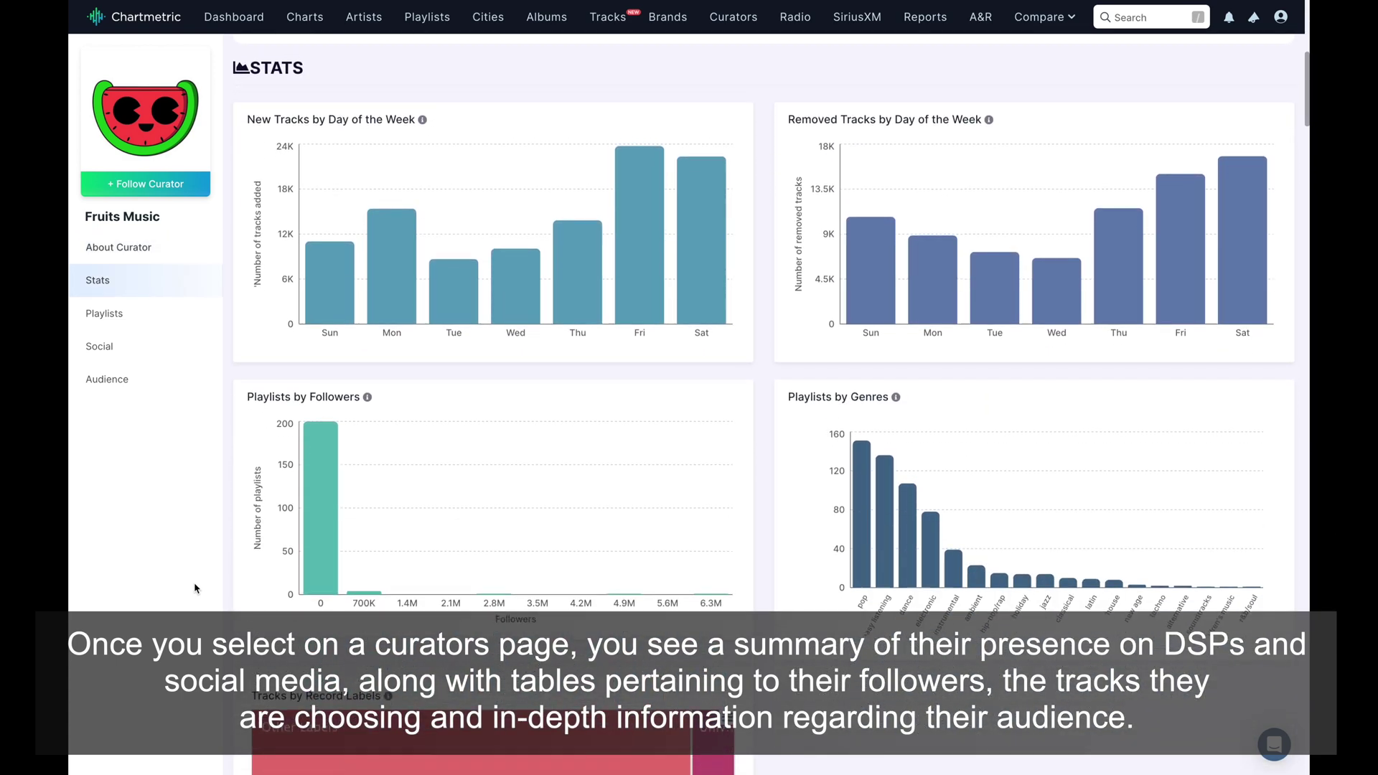
{"action": "scroll", "coordinate": [195, 588], "scroll_direction": "down", "scroll_amount": 1}
{"action": "scroll", "coordinate": [194, 589], "scroll_direction": "down", "scroll_amount": 1}
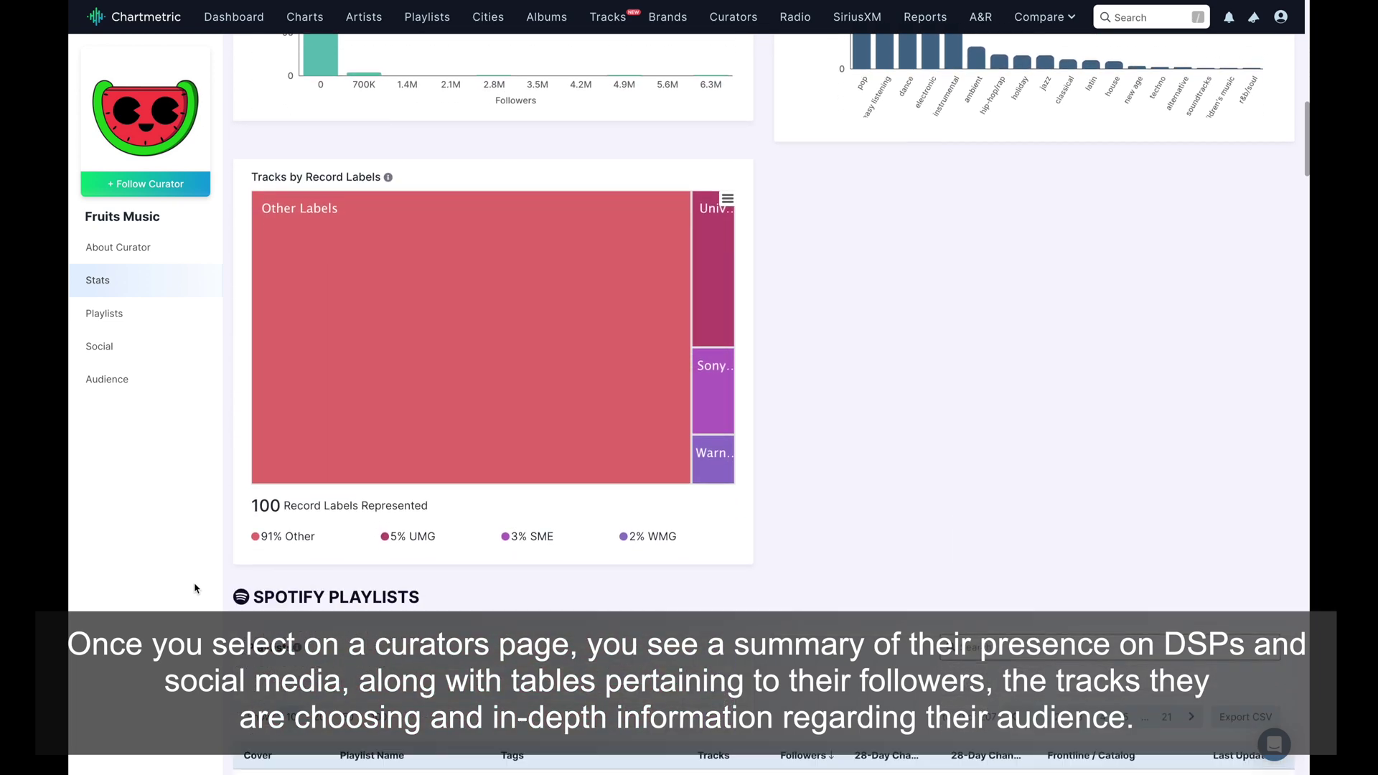
{"action": "scroll", "coordinate": [194, 589], "scroll_direction": "down", "scroll_amount": 1}
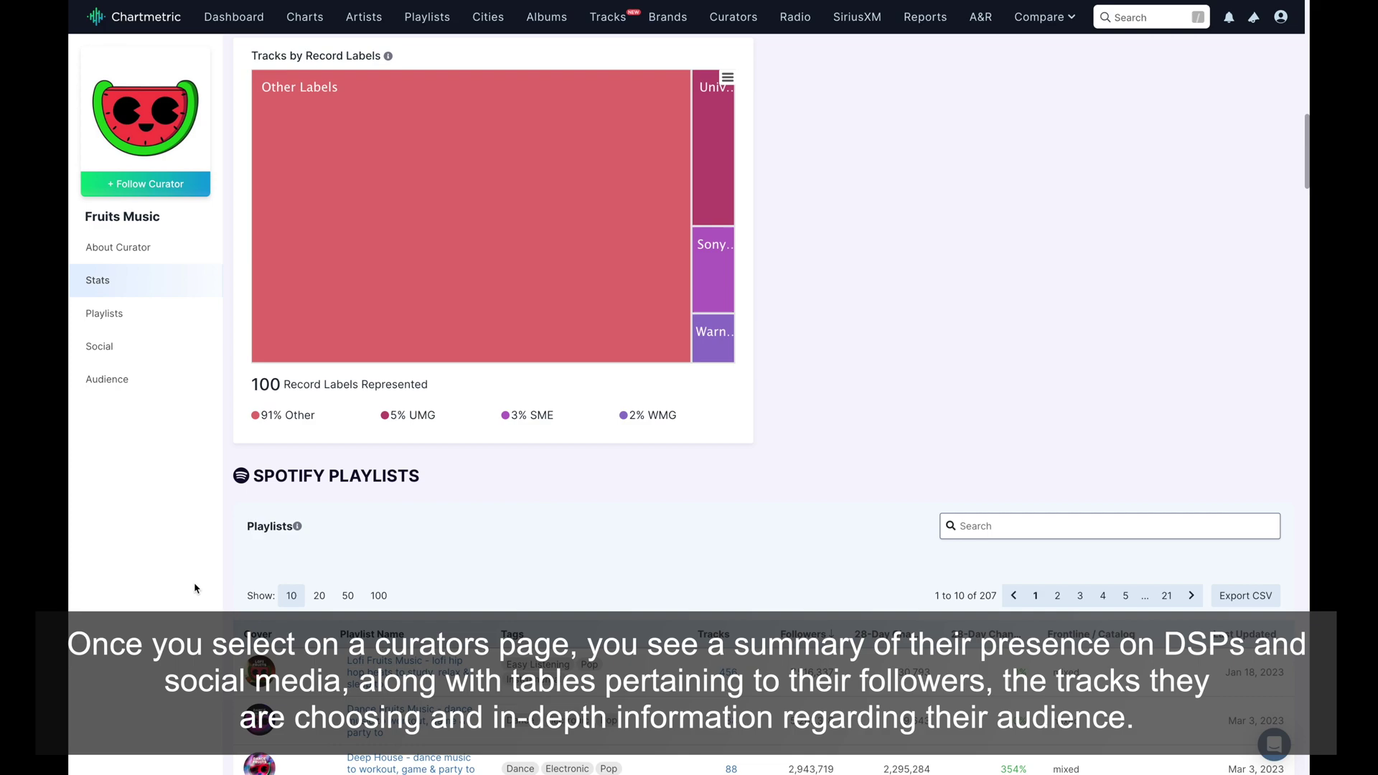
{"action": "scroll", "coordinate": [195, 589], "scroll_direction": "down", "scroll_amount": 10}
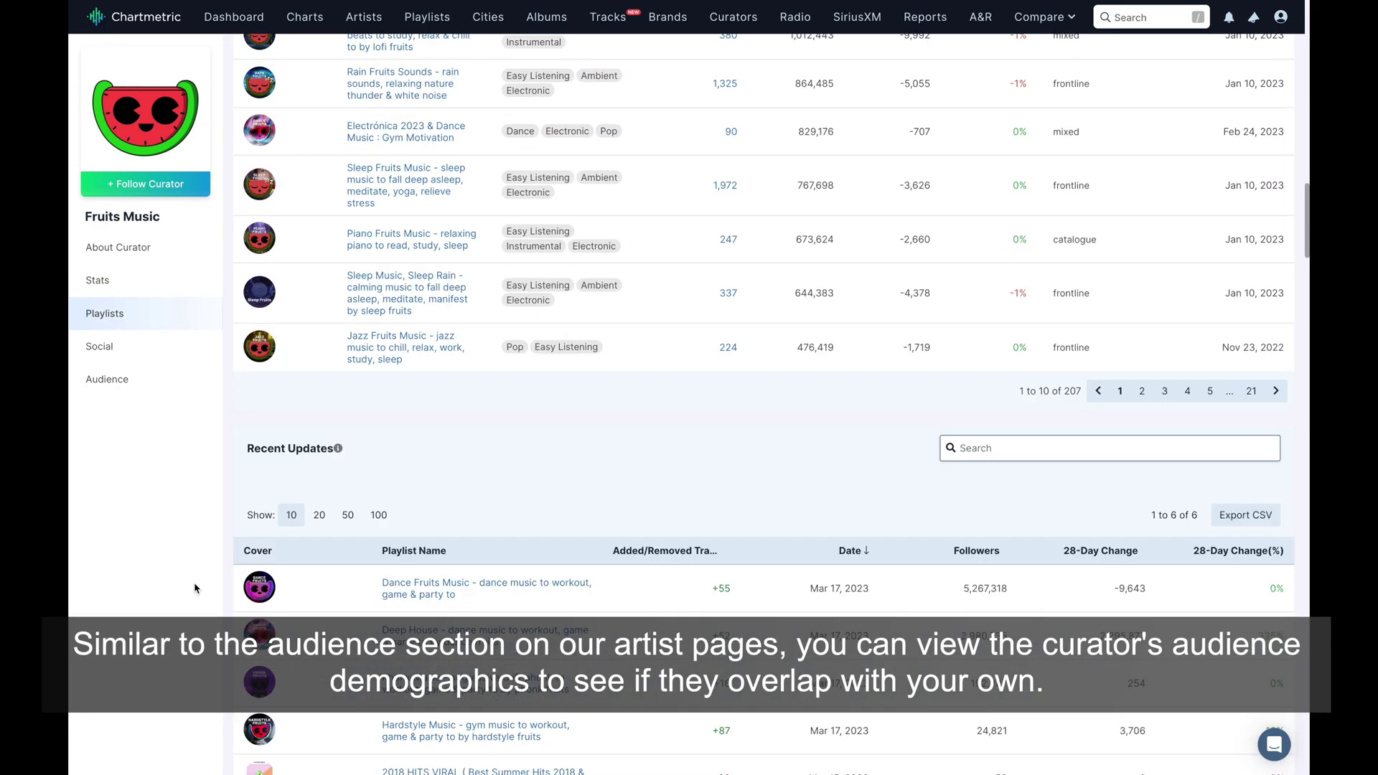
{"action": "scroll", "coordinate": [194, 588], "scroll_direction": "down", "scroll_amount": 4}
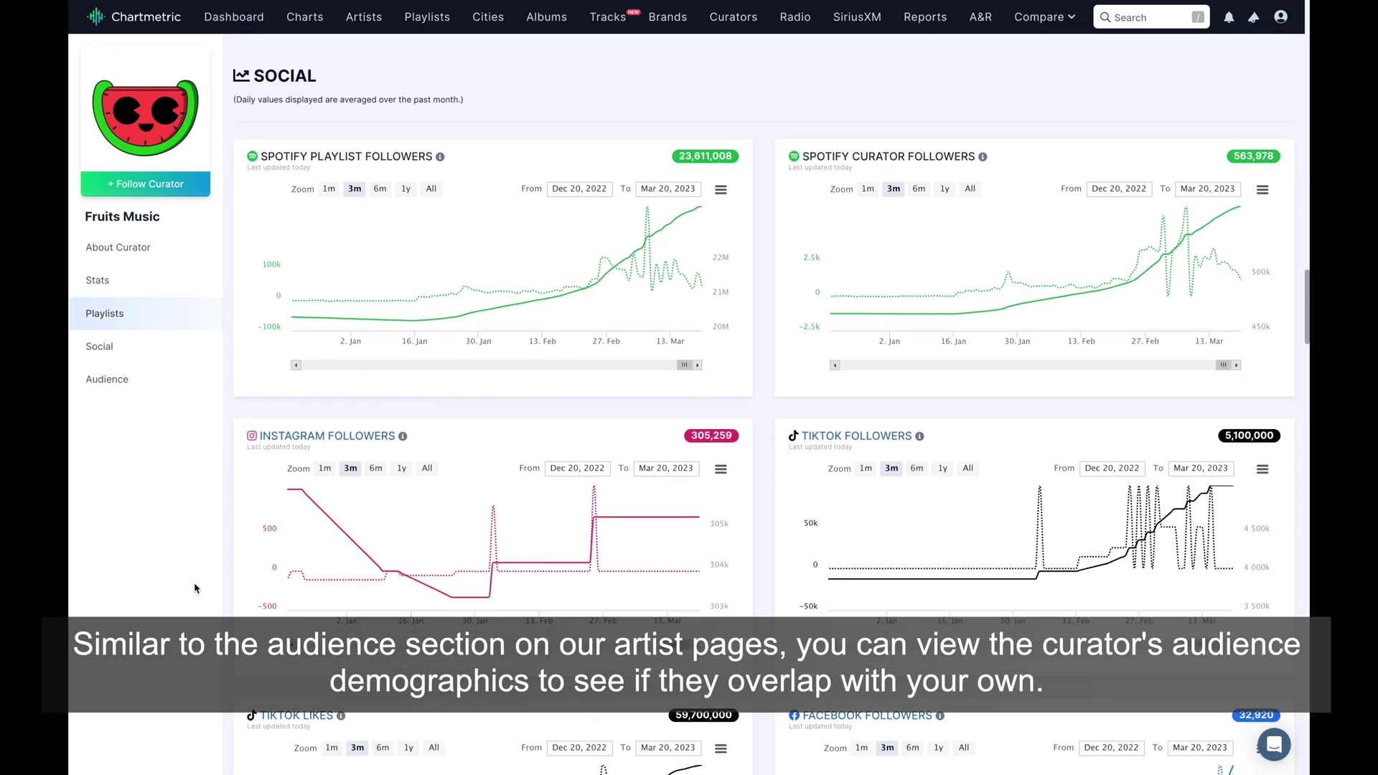
Scroll through Fruits Music's Social follower charts down to the Audience section.
{"action": "scroll", "coordinate": [195, 589], "scroll_direction": "down", "scroll_amount": 1}
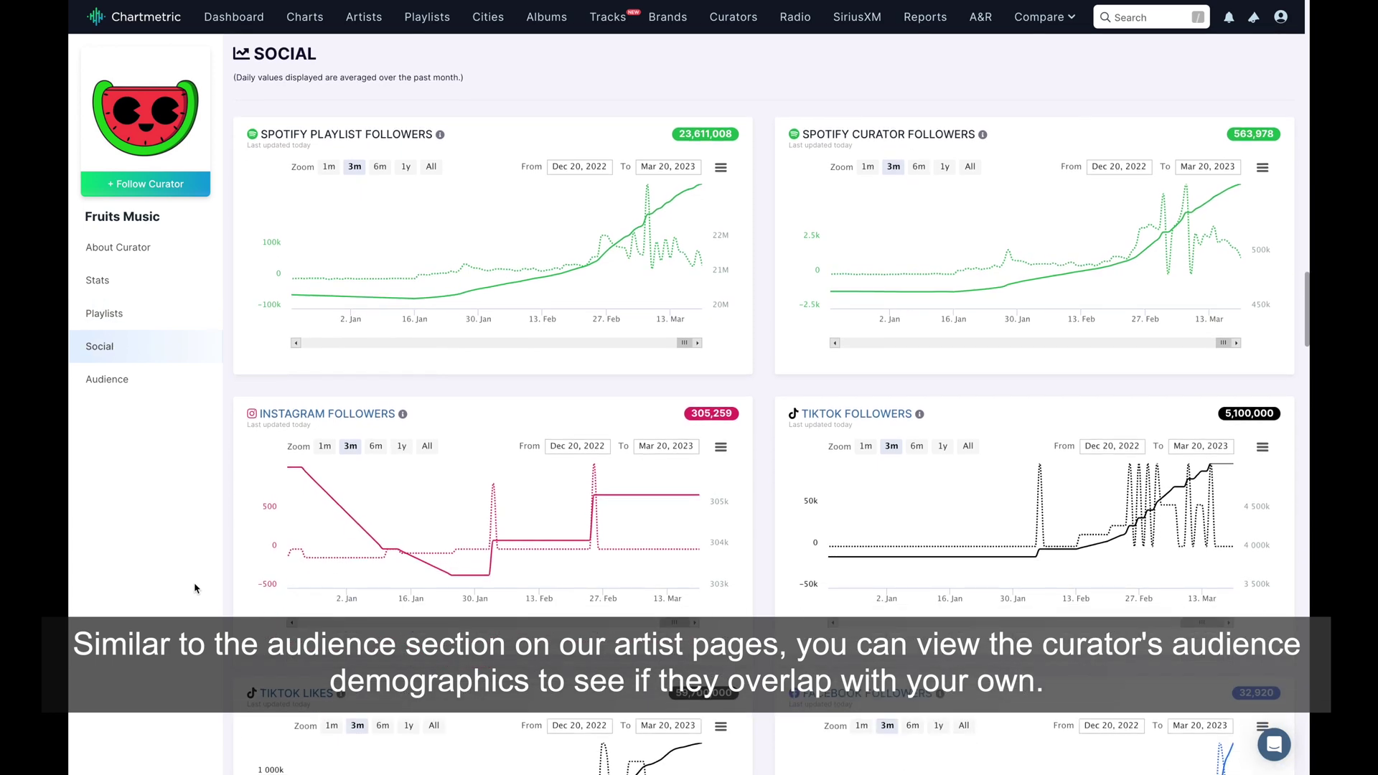
{"action": "scroll", "coordinate": [194, 588], "scroll_direction": "down", "scroll_amount": 8}
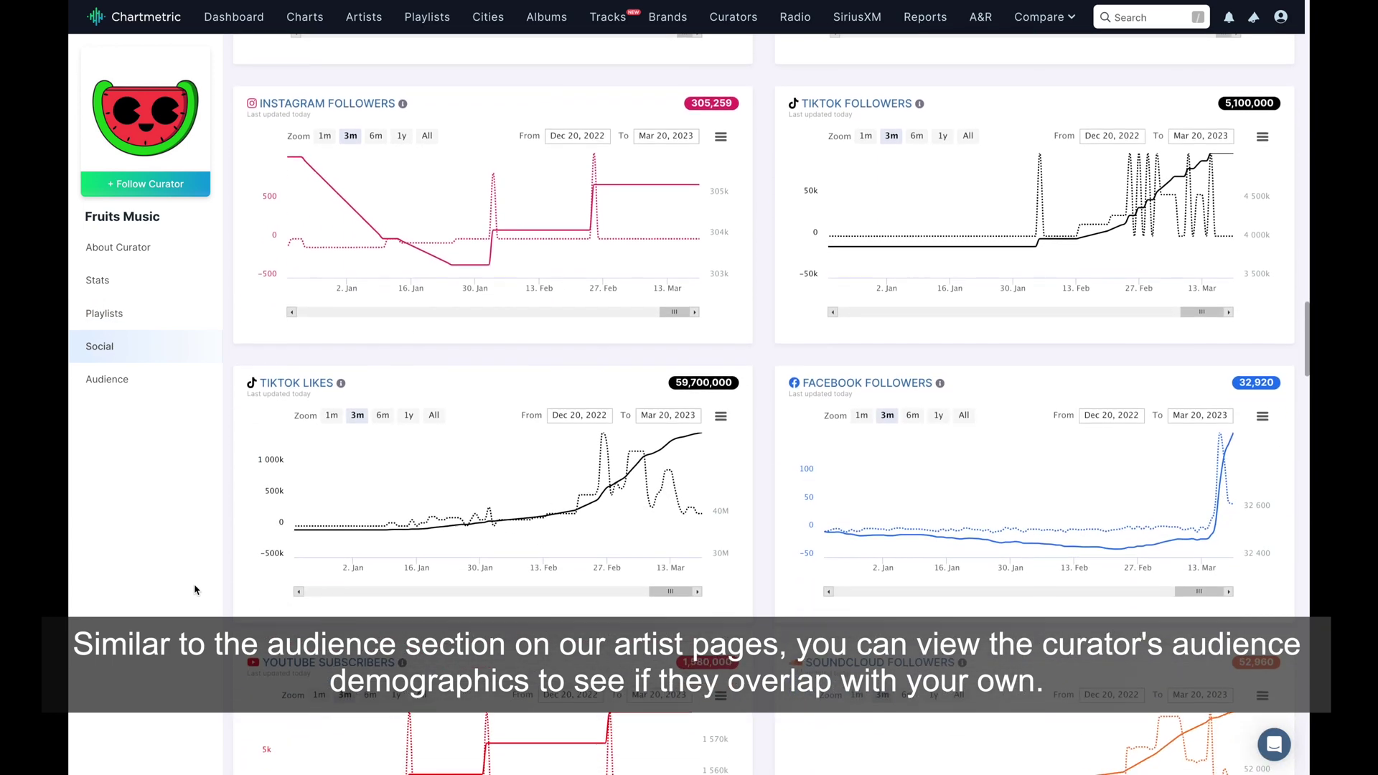
{"action": "scroll", "coordinate": [195, 589], "scroll_direction": "down", "scroll_amount": 9}
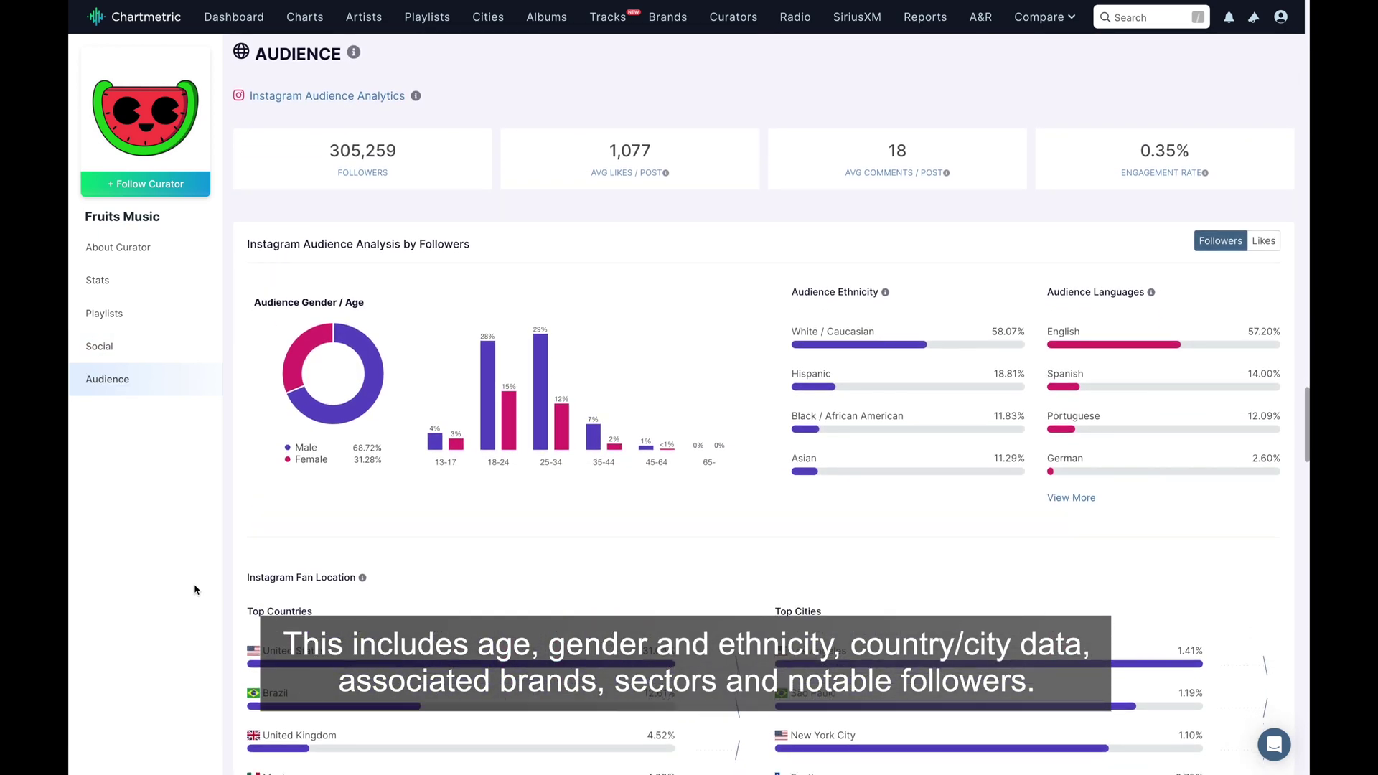
{"action": "scroll", "coordinate": [195, 588], "scroll_direction": "down", "scroll_amount": 4}
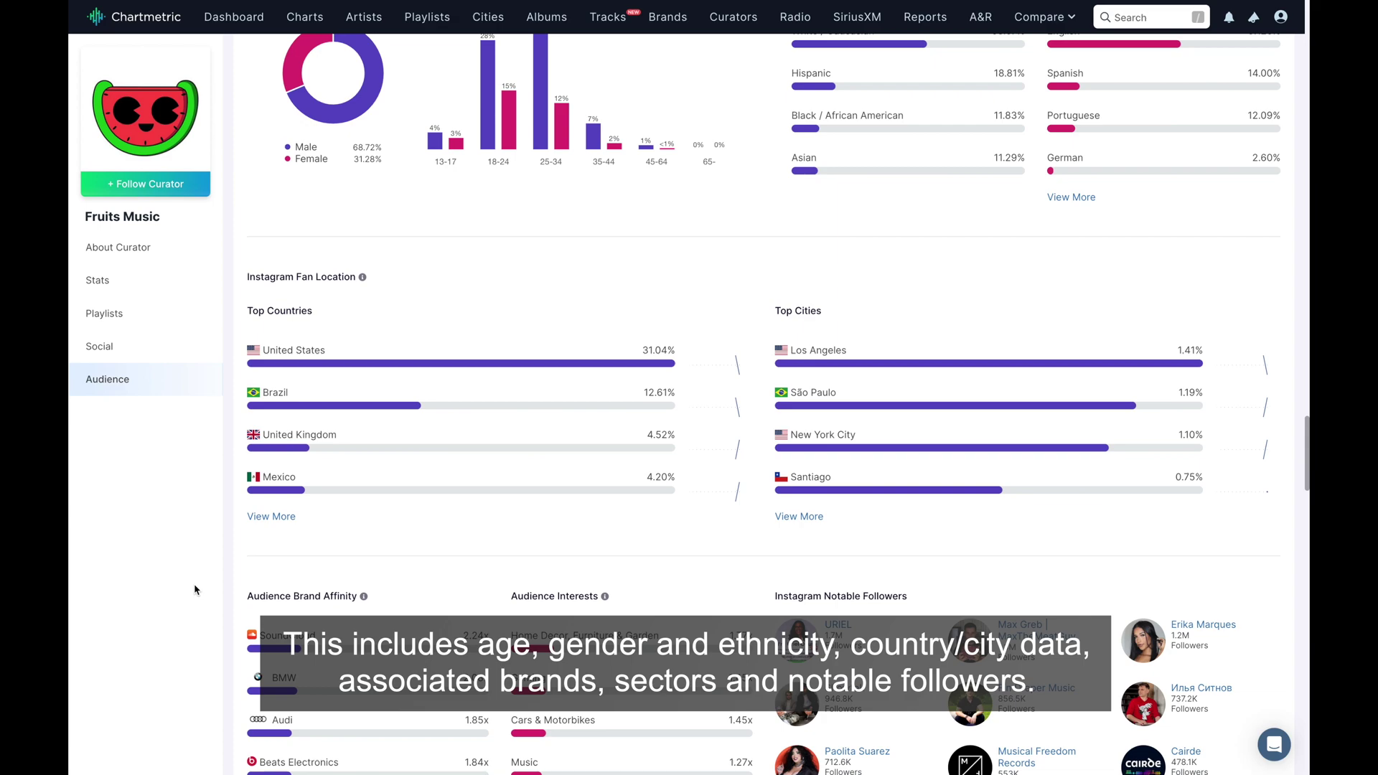
{"action": "scroll", "coordinate": [194, 588], "scroll_direction": "down", "scroll_amount": 3}
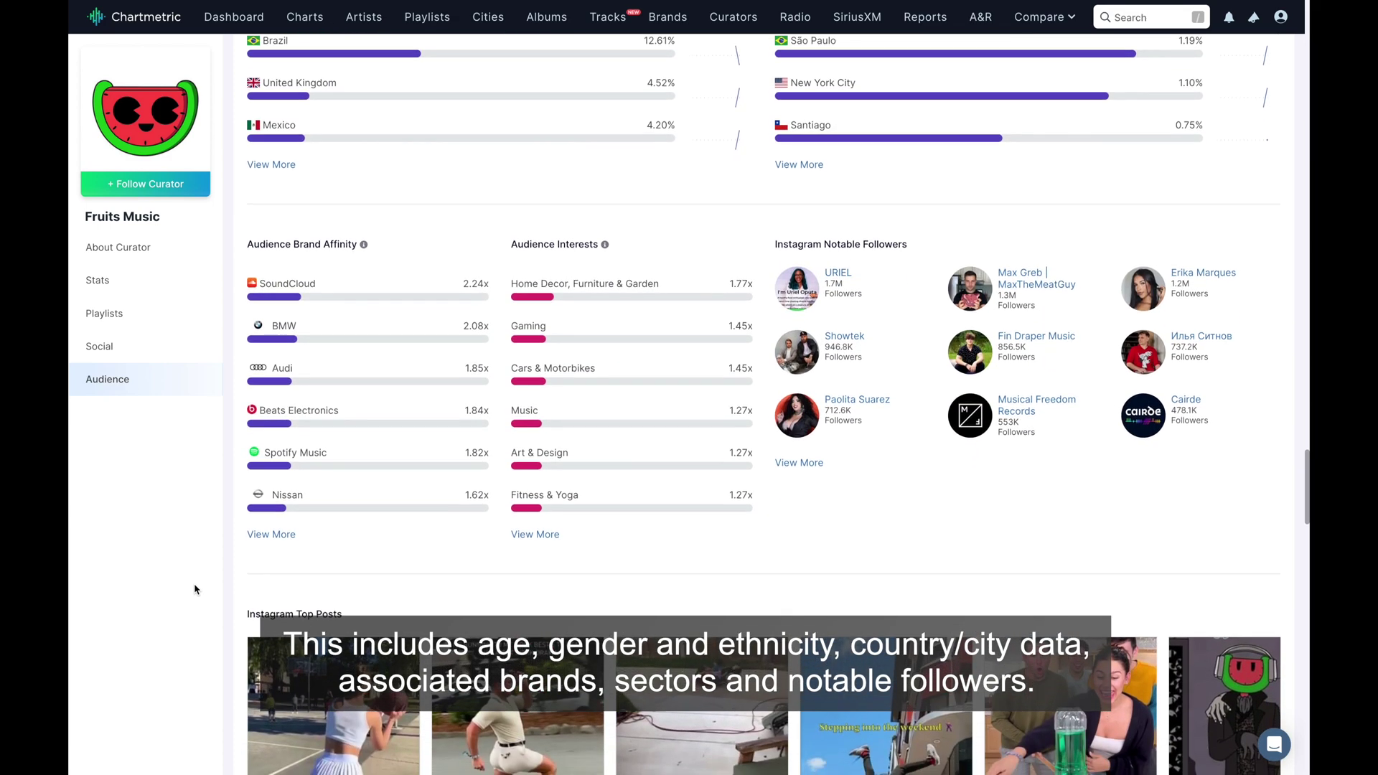
{"action": "scroll", "coordinate": [194, 588], "scroll_direction": "down", "scroll_amount": 2}
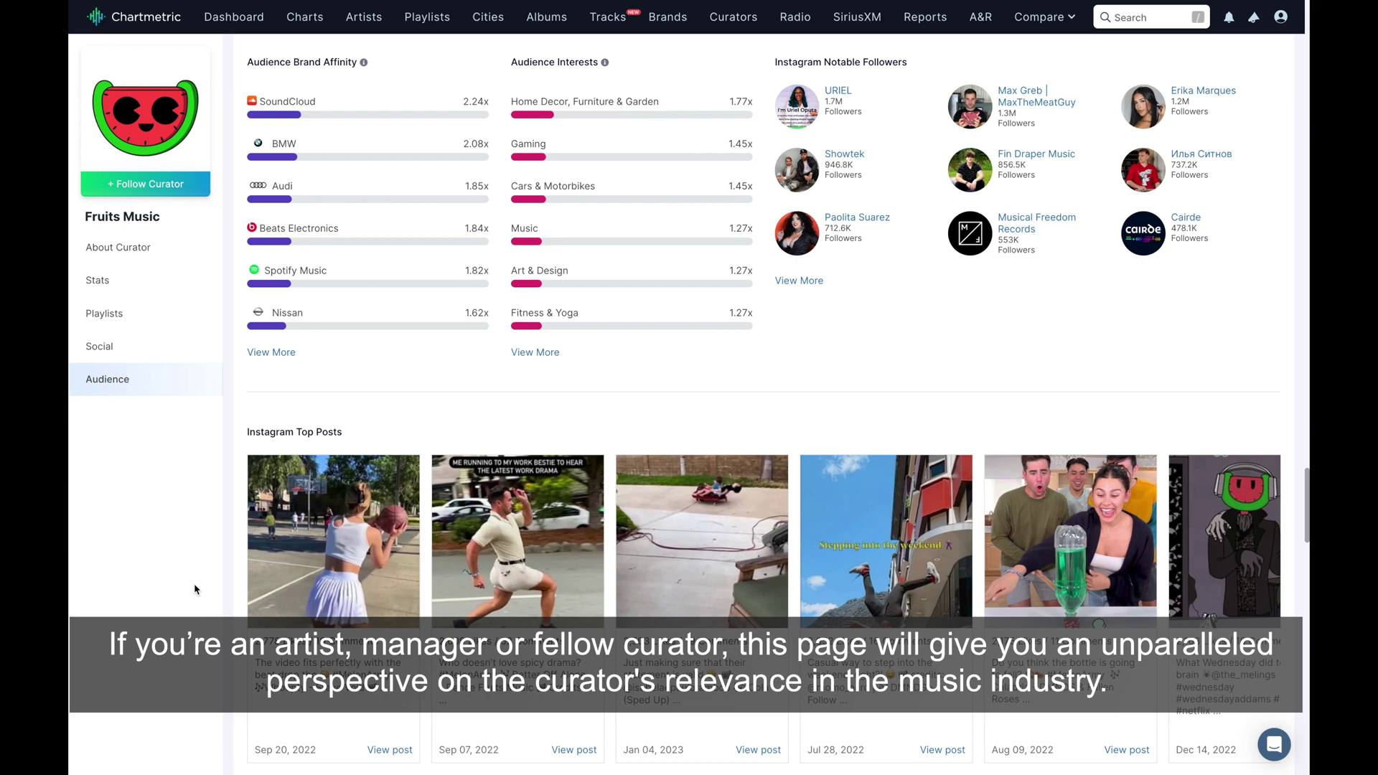
{"action": "scroll", "coordinate": [194, 588], "scroll_direction": "up", "scroll_amount": 10}
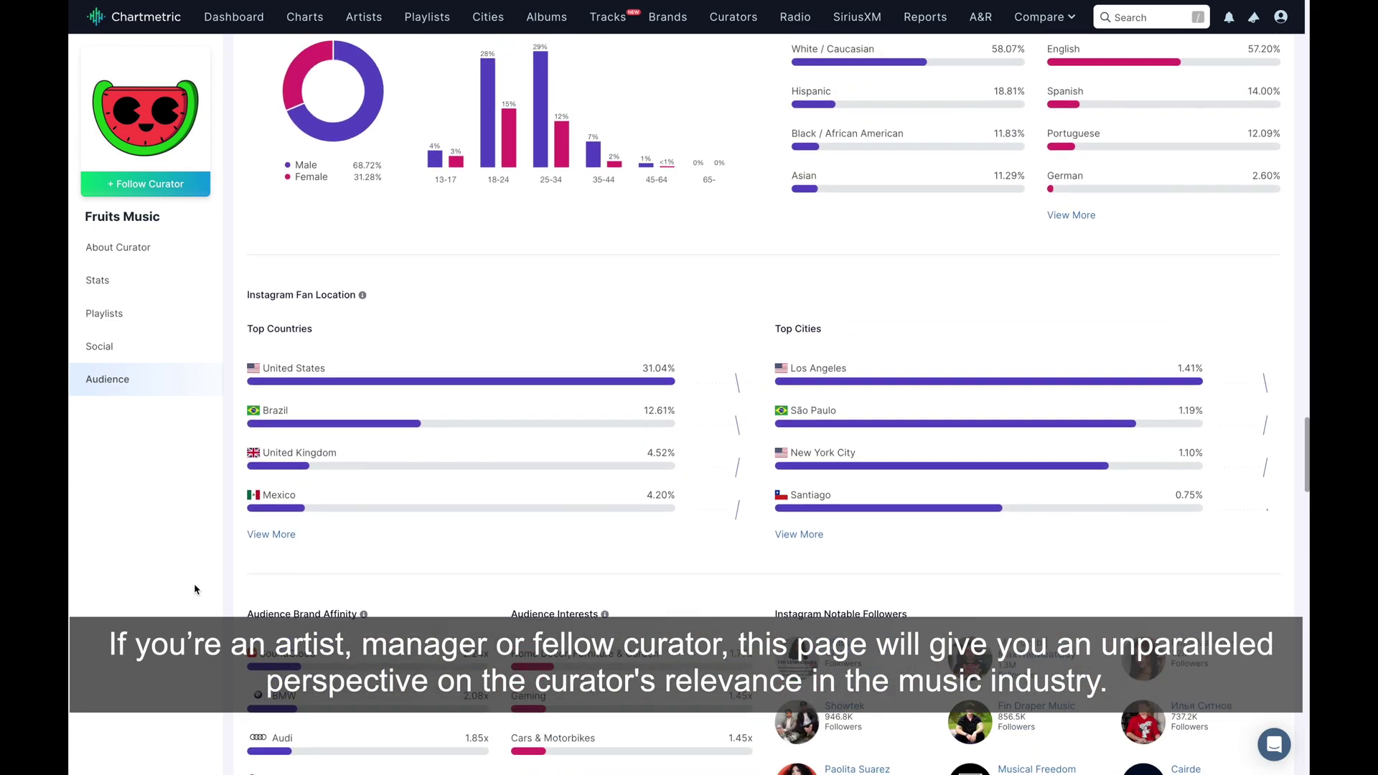
{"action": "scroll", "coordinate": [195, 589], "scroll_direction": "up", "scroll_amount": 6}
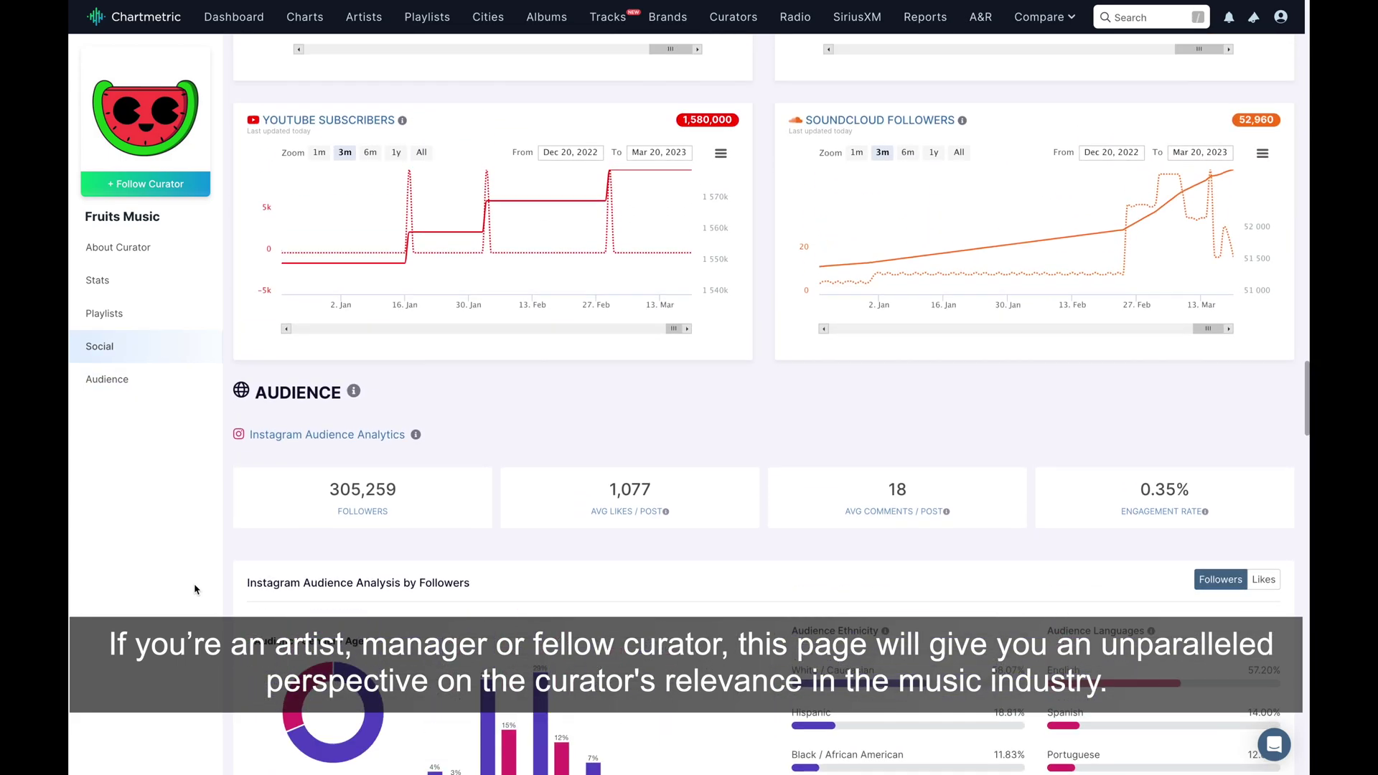